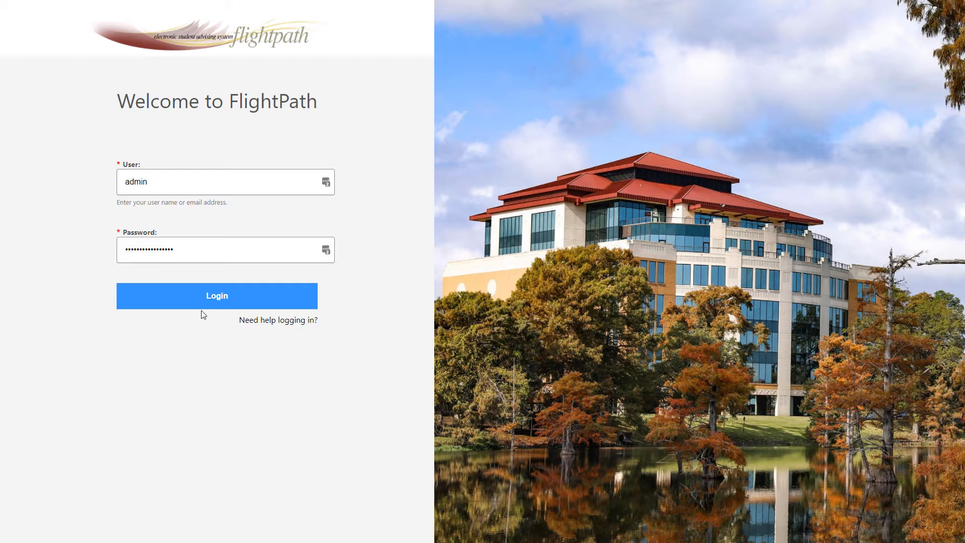
Log in with the filled-in admin credentials and open the account's own appointment settings
left_click(211, 304)
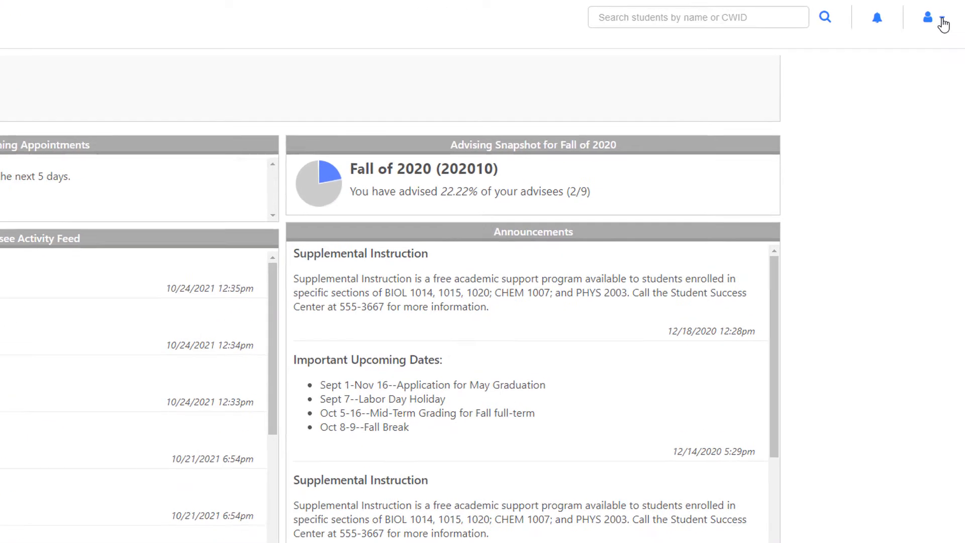
left_click(942, 21)
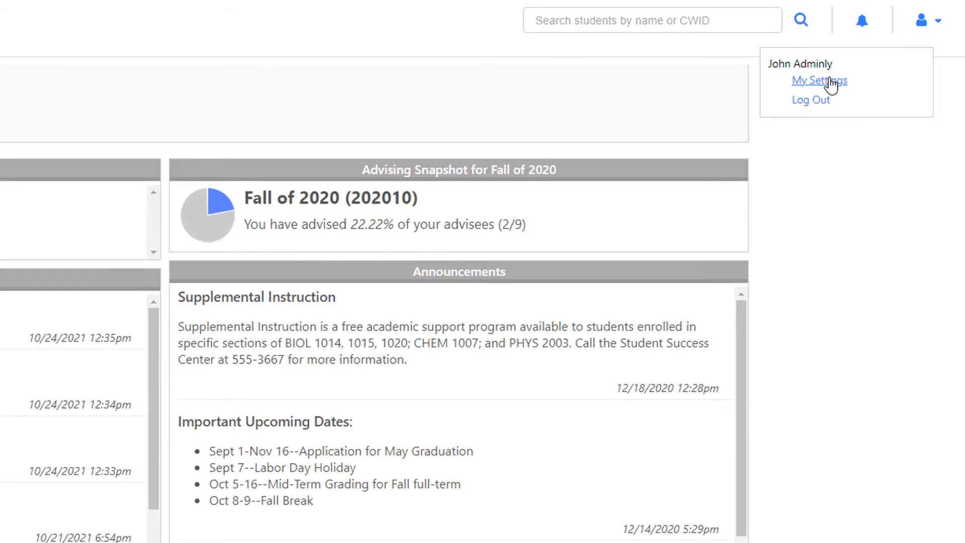
left_click(827, 83)
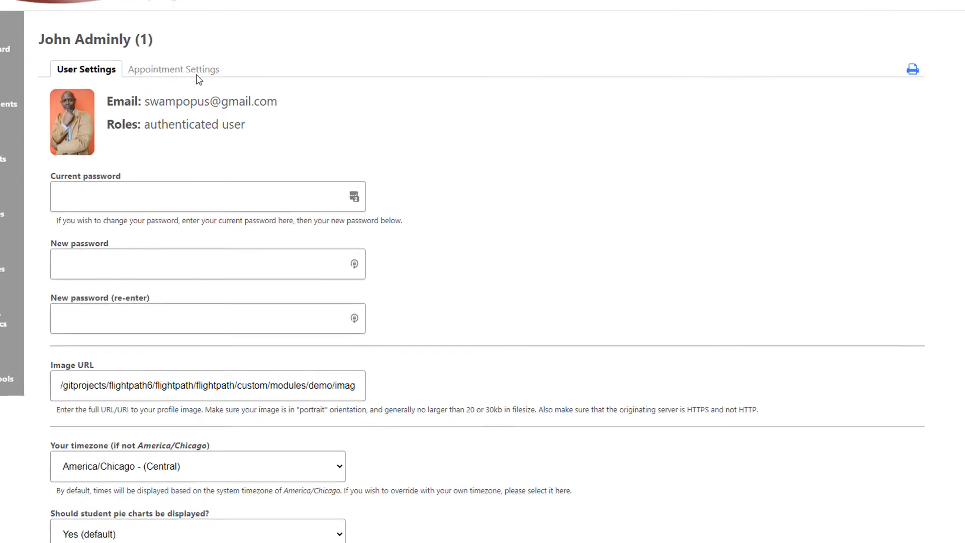
left_click(173, 61)
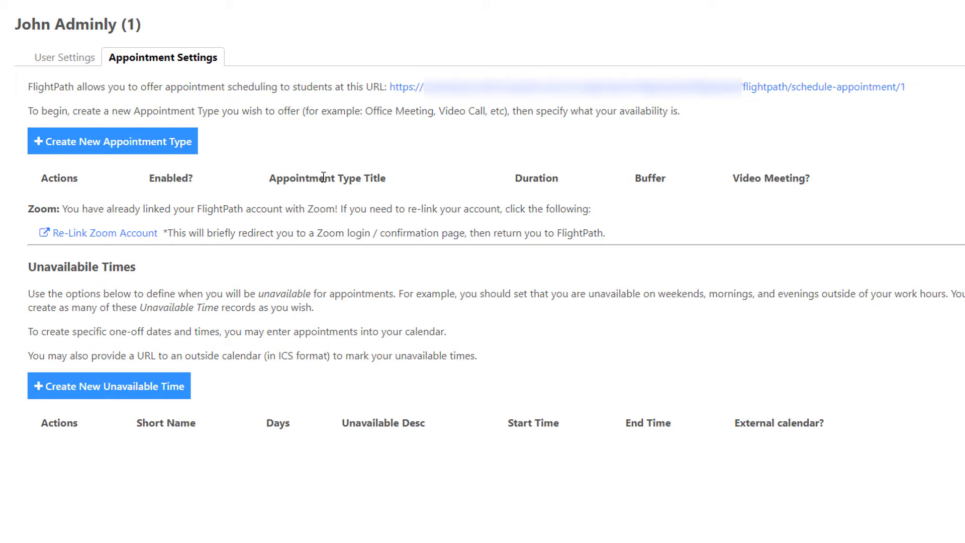
Start a new appointment type titled "In-Person Meeting"
left_click(103, 145)
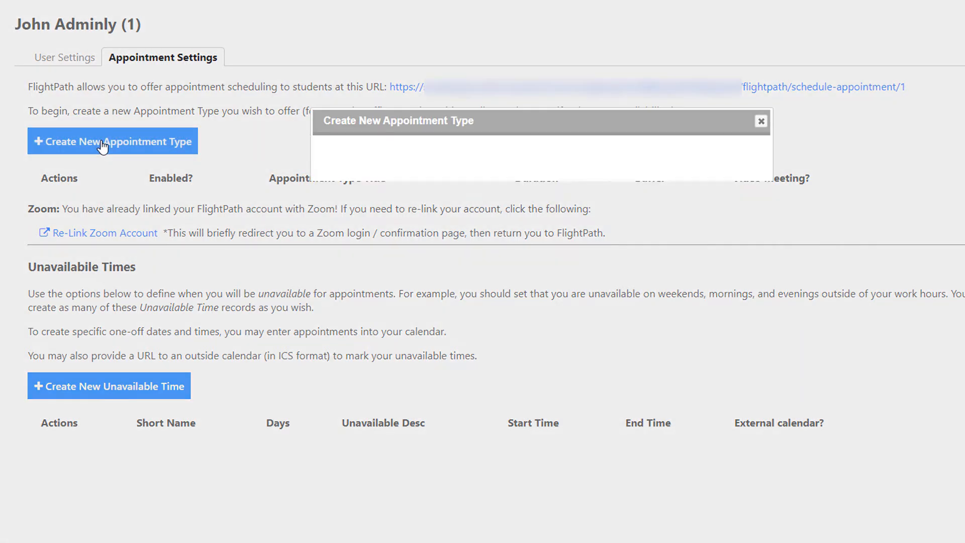
left_click(382, 193)
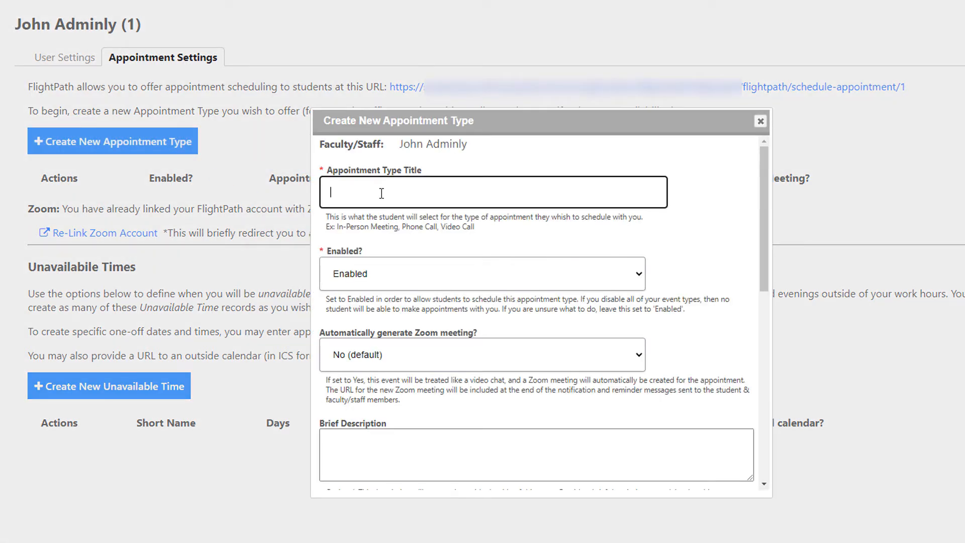
type("In-Person Meeting")
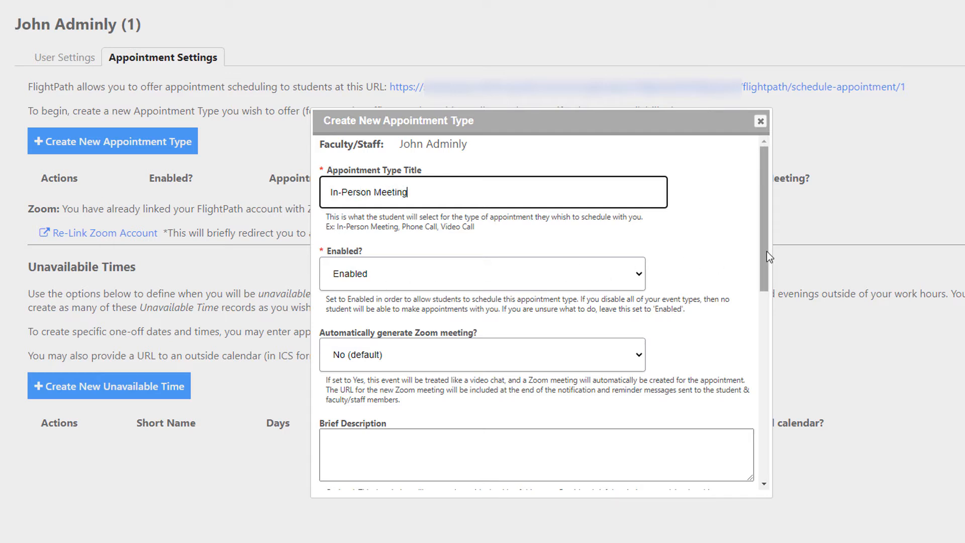
Enter the brief description "This is a face-to-face chat in my office at" followed by the office's room and building
scroll(765, 282, "down", 3)
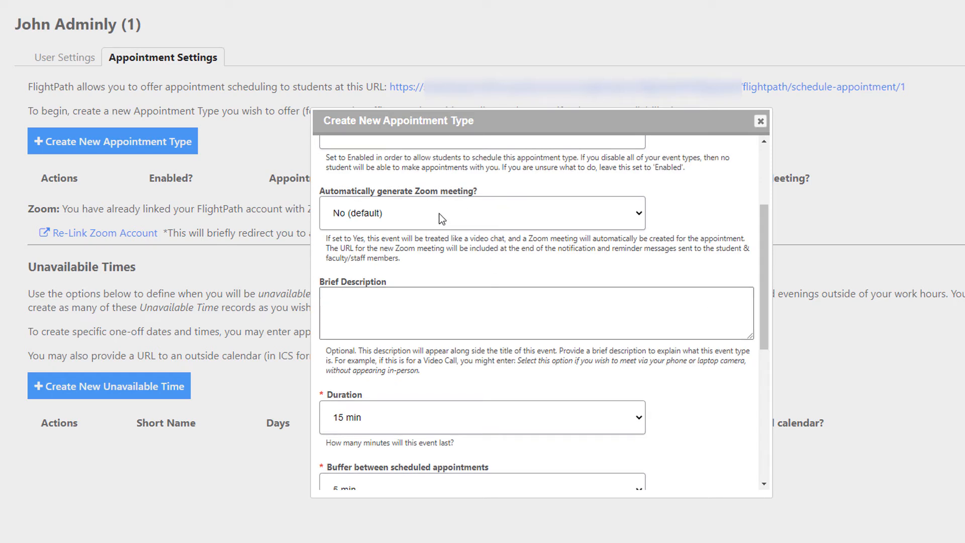
left_click(433, 308)
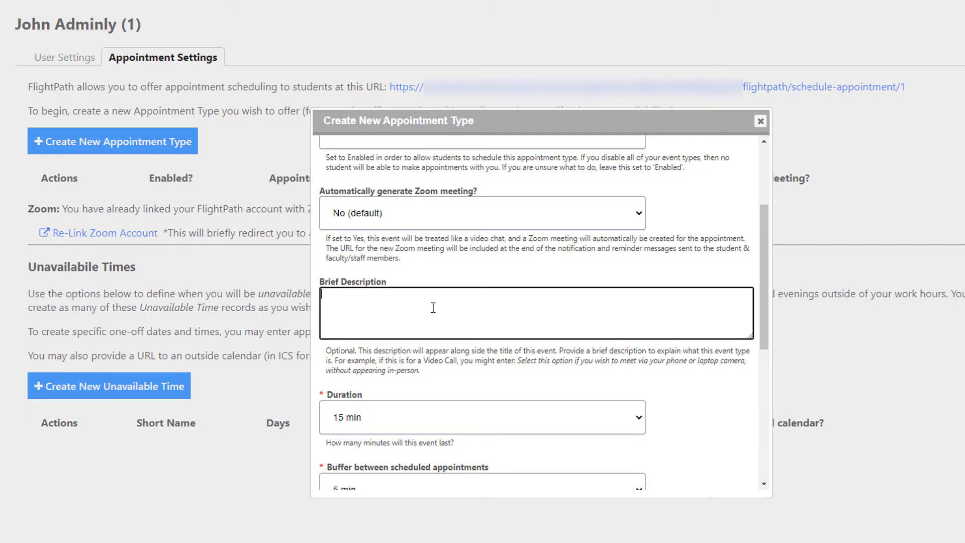
type("Let")
key("BackSpace")
key("BackSpace")
key("BackSpace")
type("This is a face-to-face chat in")
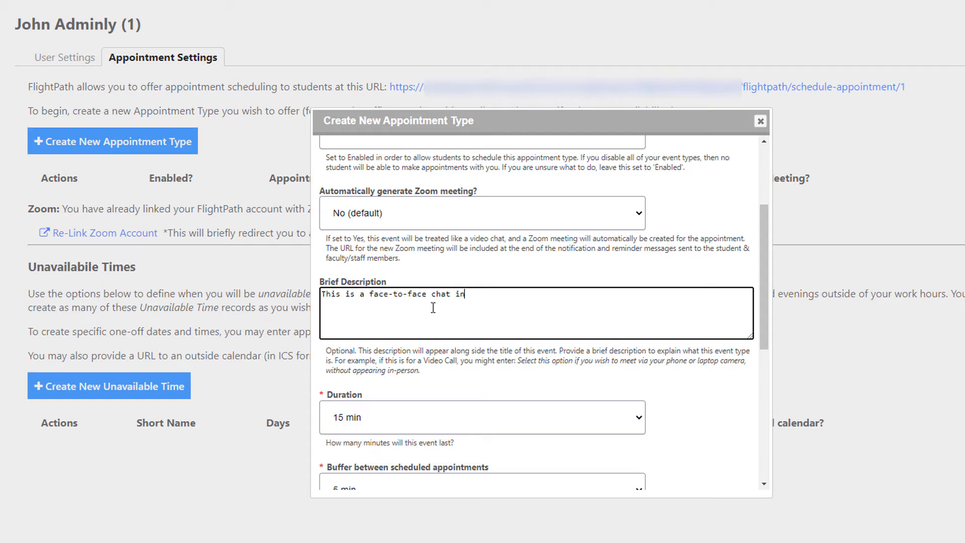
type(" my office at 110 WALKER BLD B")
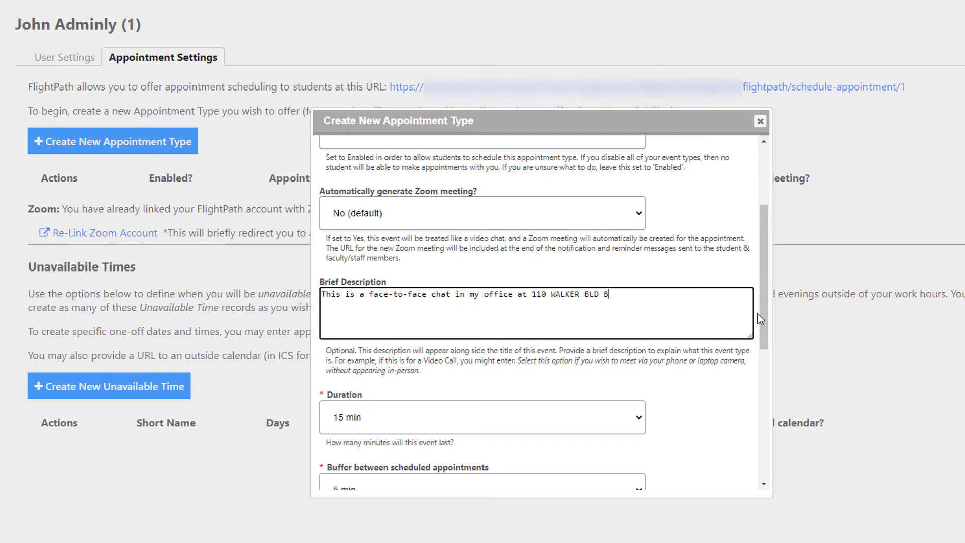
Set the in-person meeting's duration to 30 min and the buffer between scheduled appointments to 15 min
left_click_drag(761, 315, 756, 408)
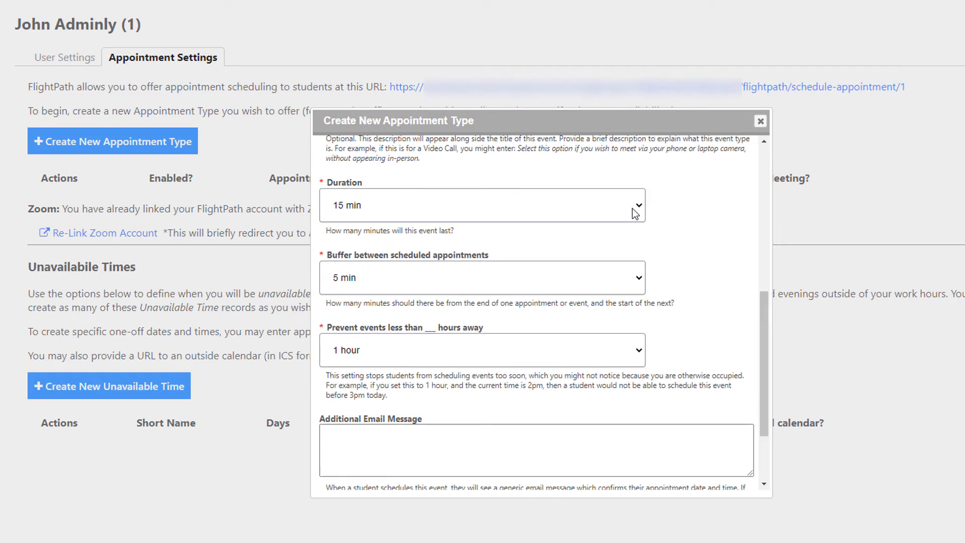
left_click(635, 213)
left_click(385, 240)
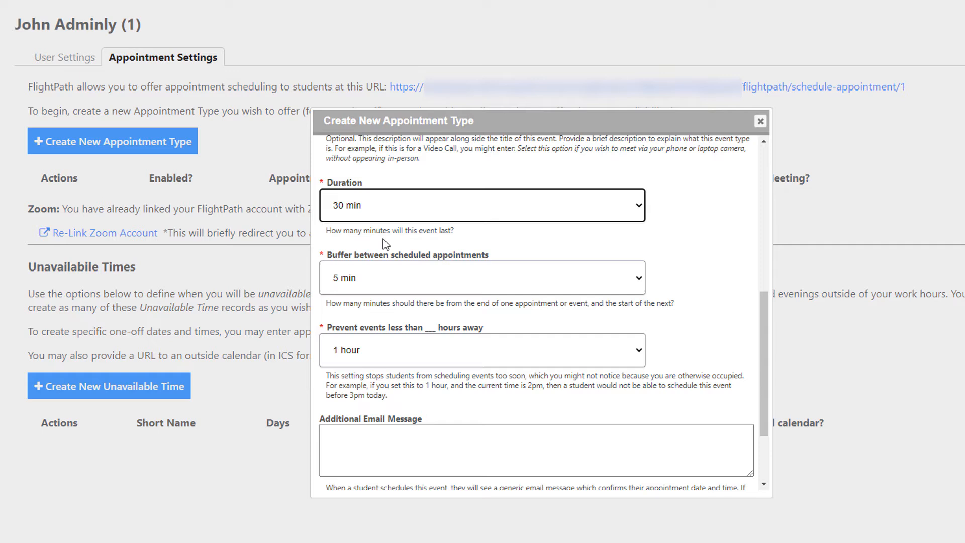
left_click(537, 290)
left_click(407, 325)
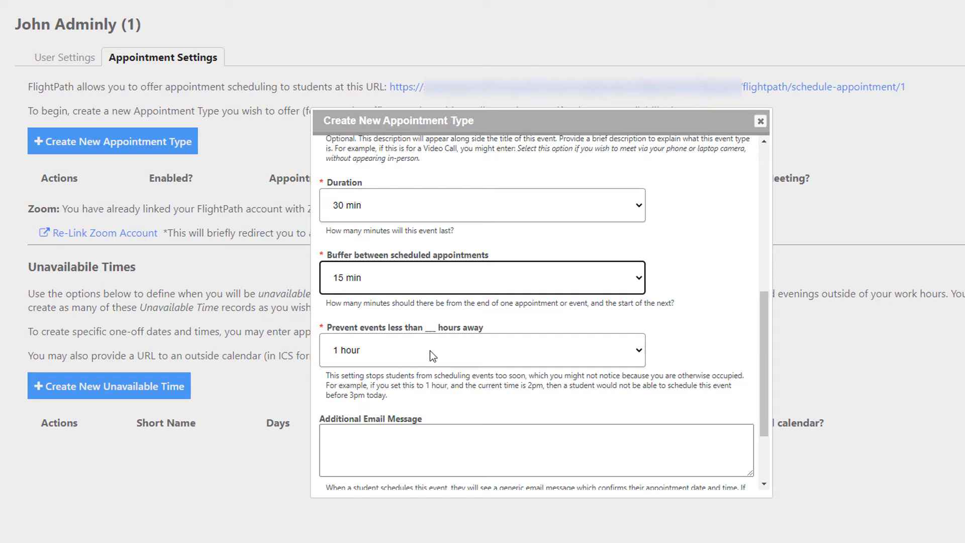
Prevent students from scheduling the in-person meeting less than 2 hours away
left_click_drag(762, 344, 755, 389)
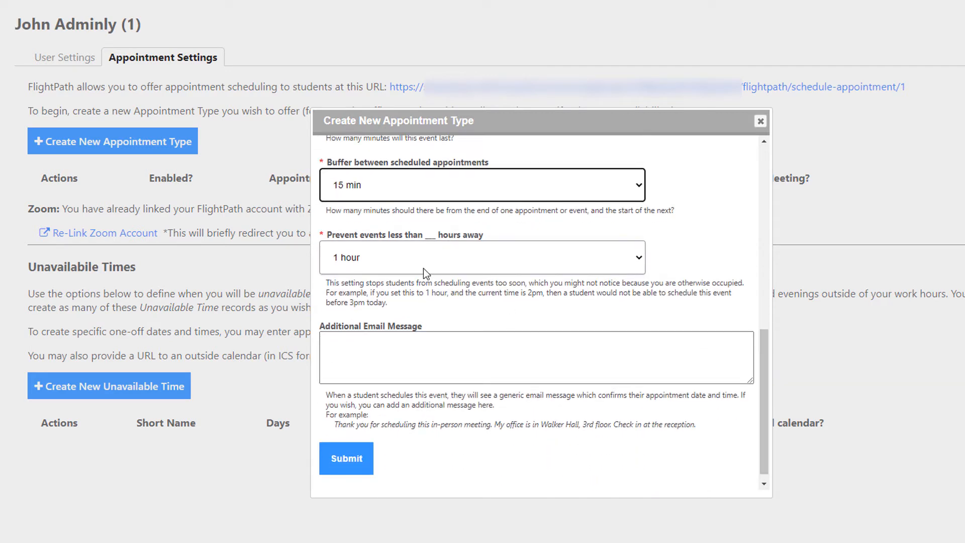
left_click(511, 263)
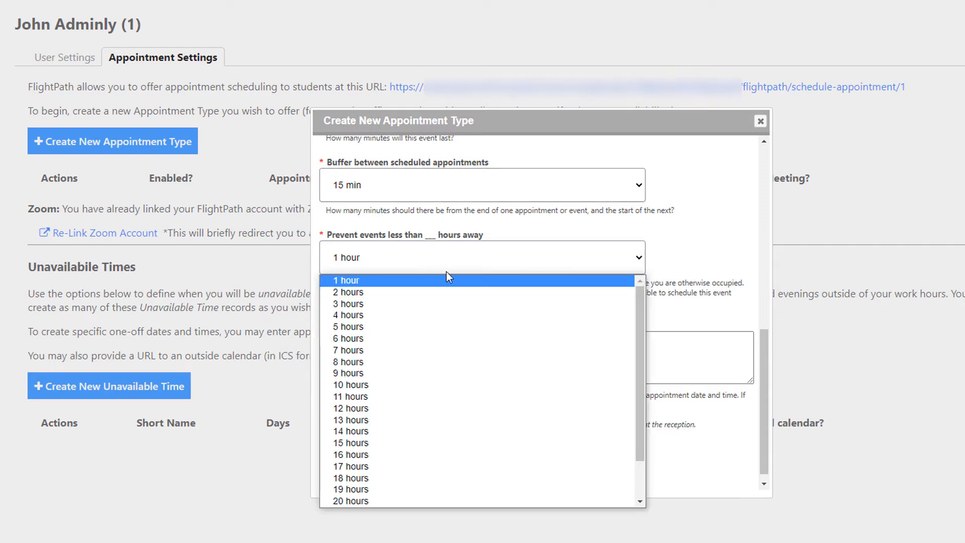
left_click(366, 294)
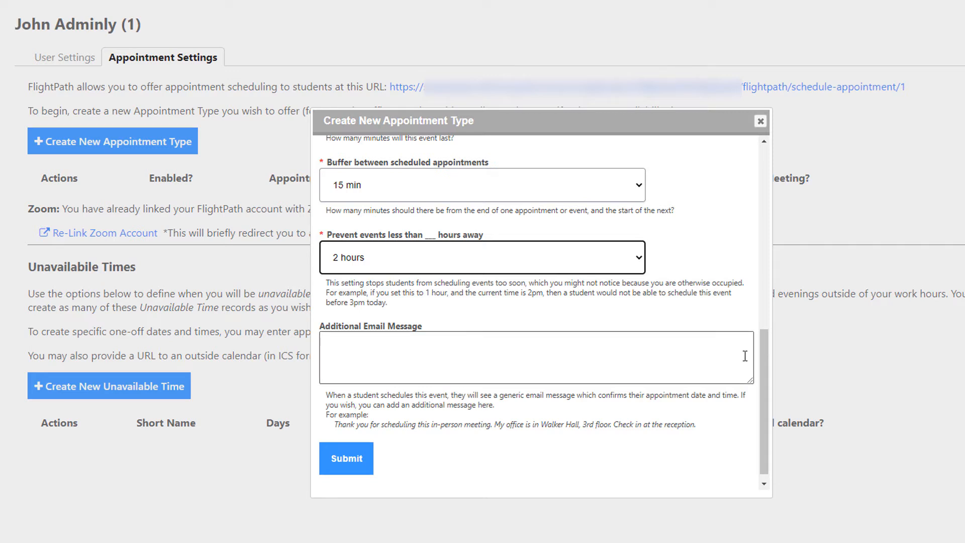
Add the email message "Thanks for scheduling this appointment! My office is in WALKER BLD." and submit the appointment type
scroll(764, 363, "down", 1)
left_click(597, 345)
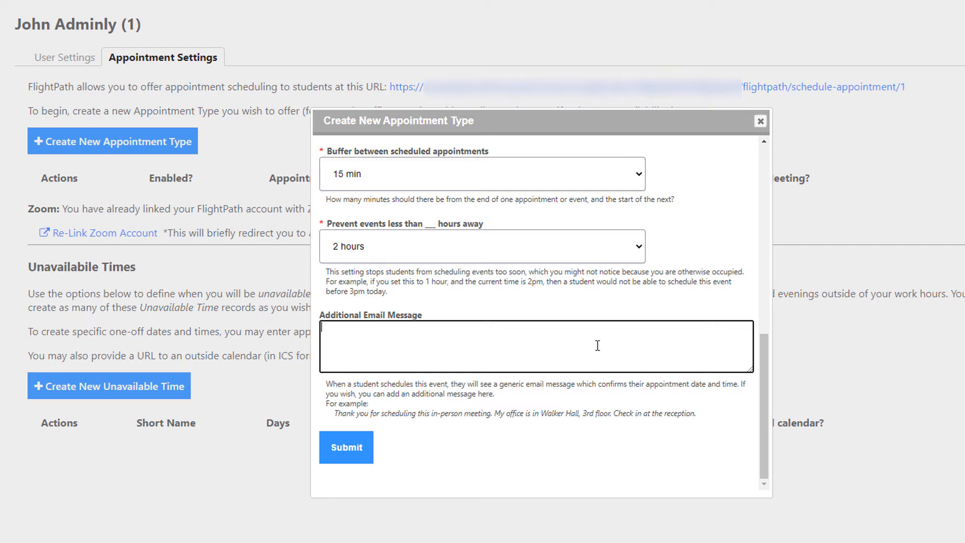
type("Thanks for scheduling this ev")
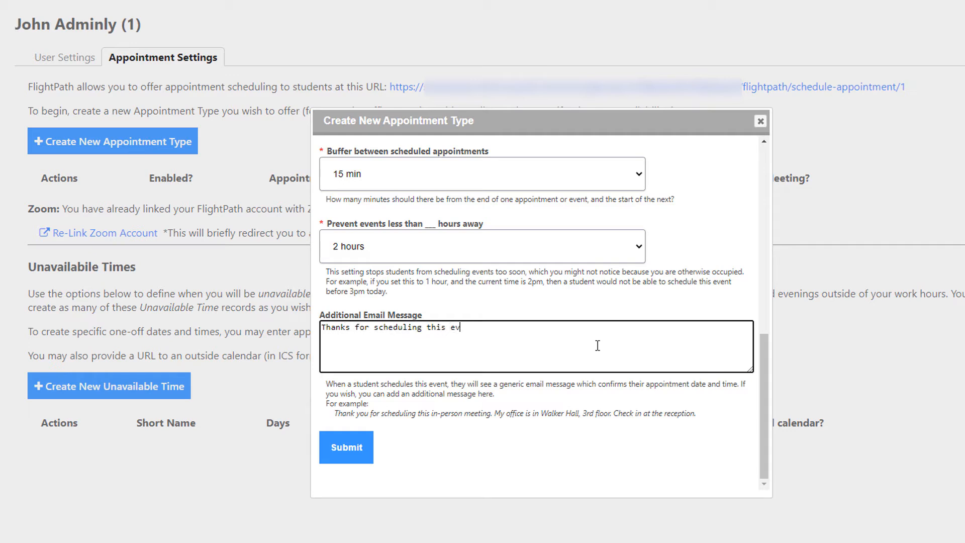
type("ent!")
key("BackSpace")
key("BackSpace")
key("BackSpace")
key("BackSpace")
key("BackSpace")
key("BackSpace")
key("BackSpace")
type("appointment!  My office is ")
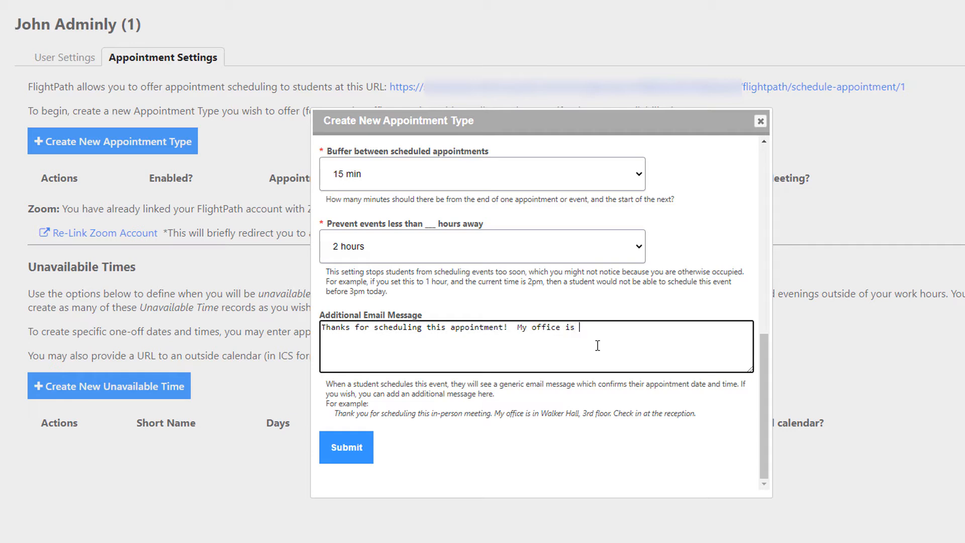
type("in WALK")
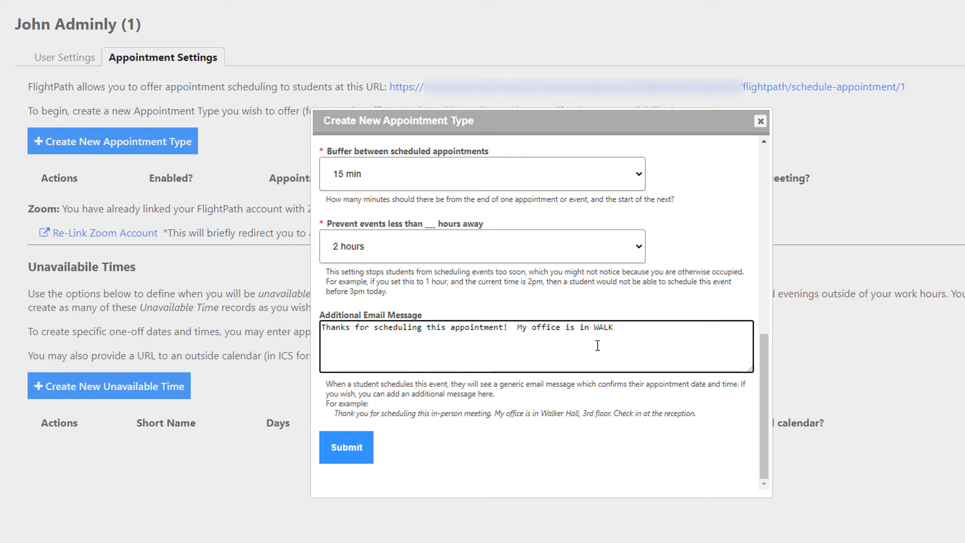
type("ER BLD.")
left_click(346, 449)
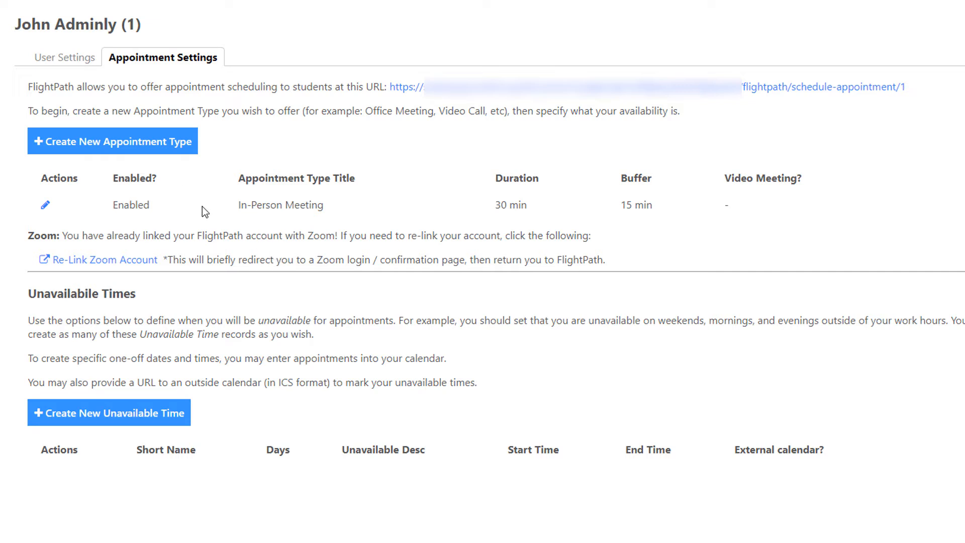
Start another appointment type titled "Video Chat" that automatically generates a Zoom meeting and attaches the URL
left_click(129, 149)
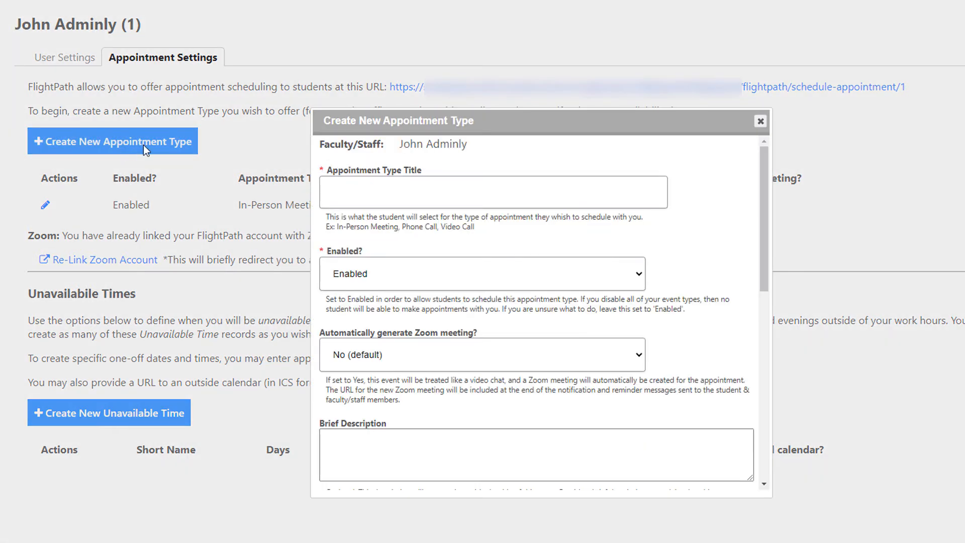
left_click_drag(371, 127, 395, 173)
left_click(417, 229)
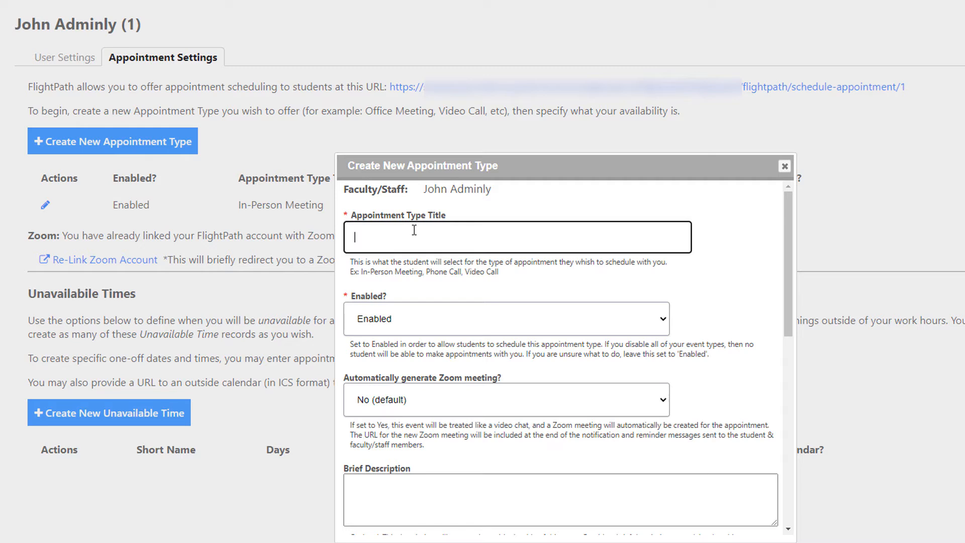
type("Video Chat")
left_click(560, 399)
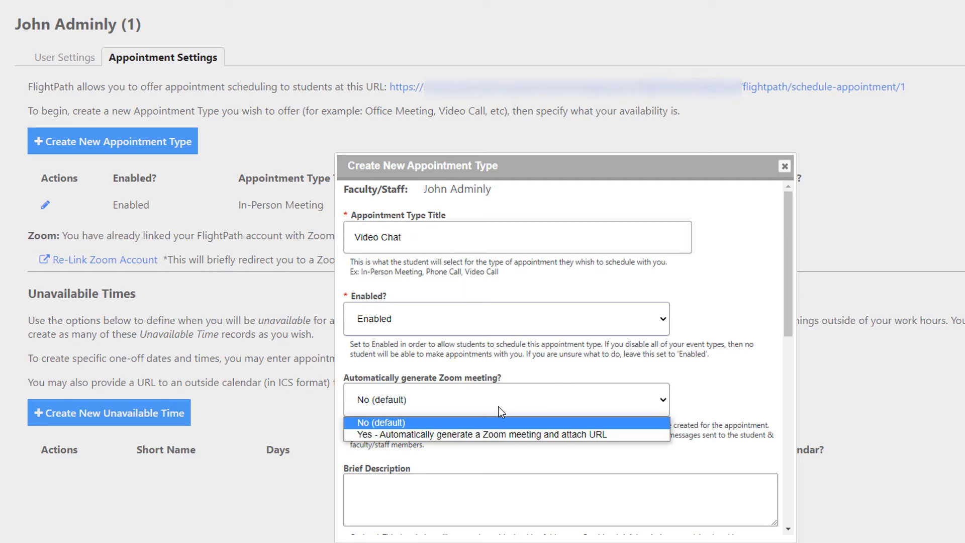
left_click(457, 434)
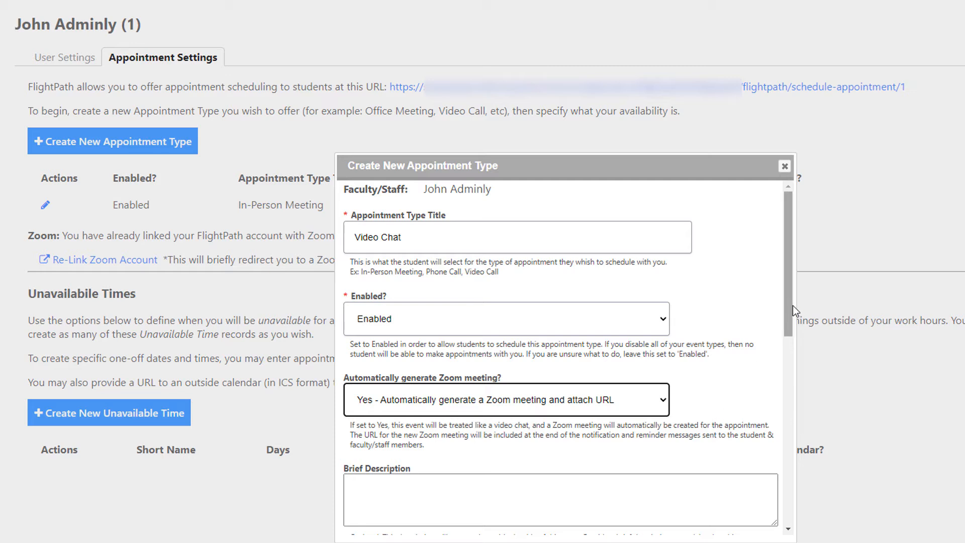
Enter the video chat's brief description "This can be attended through your phone or computer."
left_click_drag(791, 306, 789, 381)
left_click(649, 304)
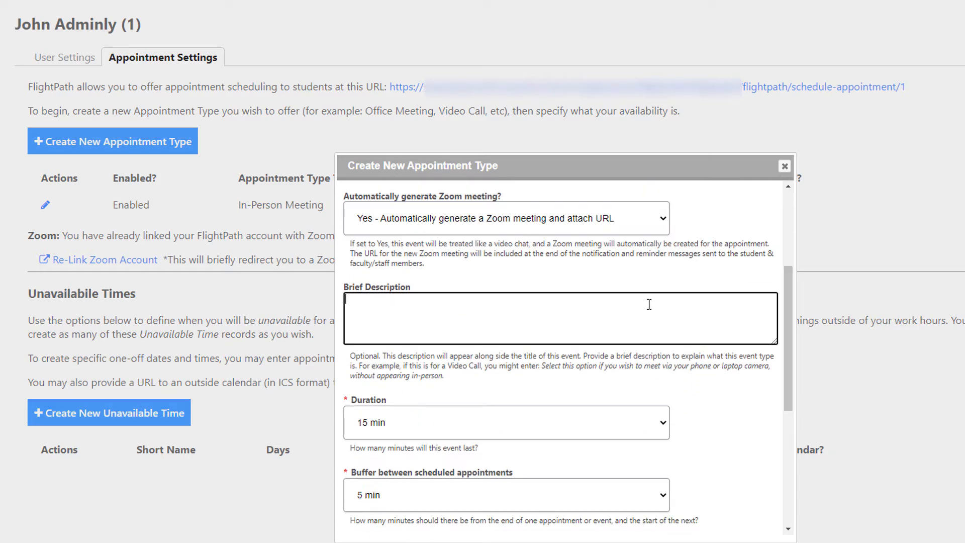
type("This can be attended thr")
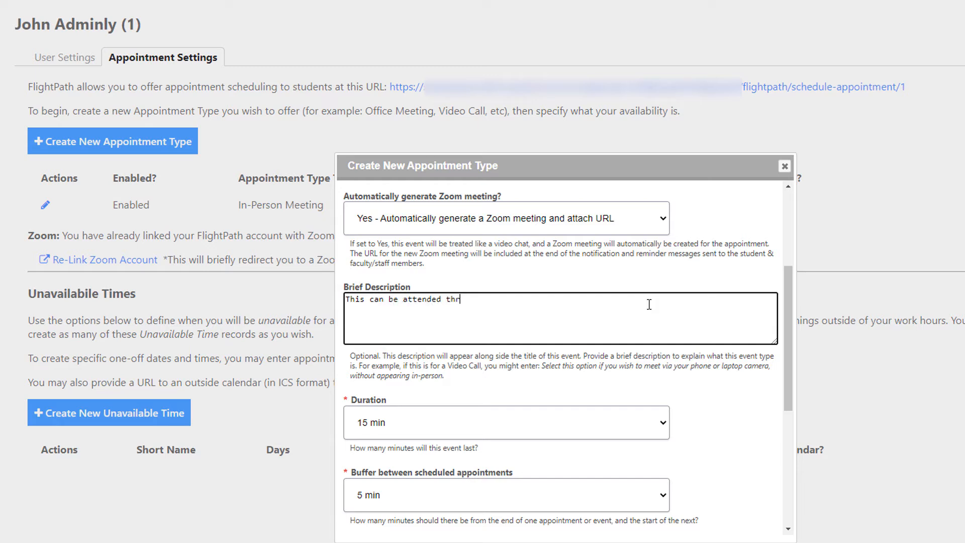
type("ough your phone or computer.")
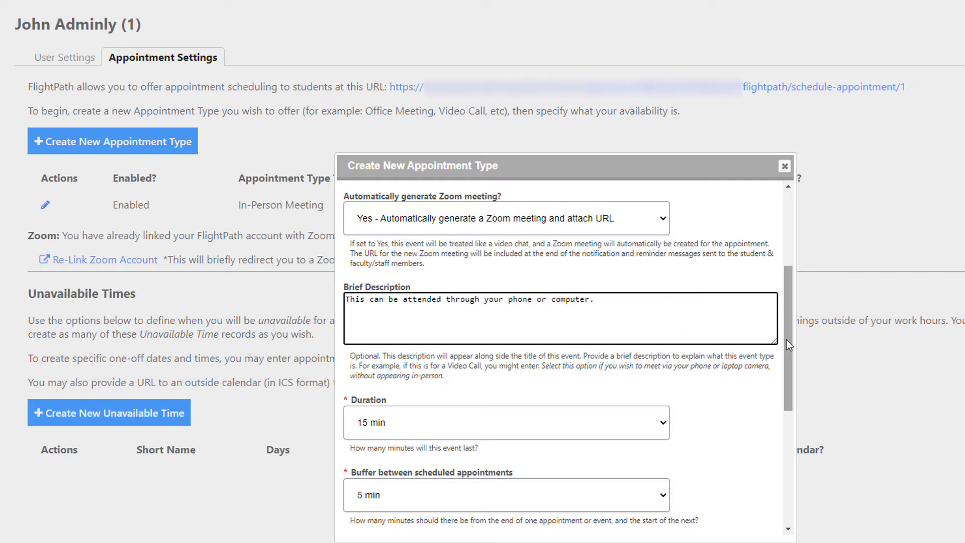
Set the video chat's buffer between scheduled appointments to 15 min
left_click_drag(786, 339, 787, 392)
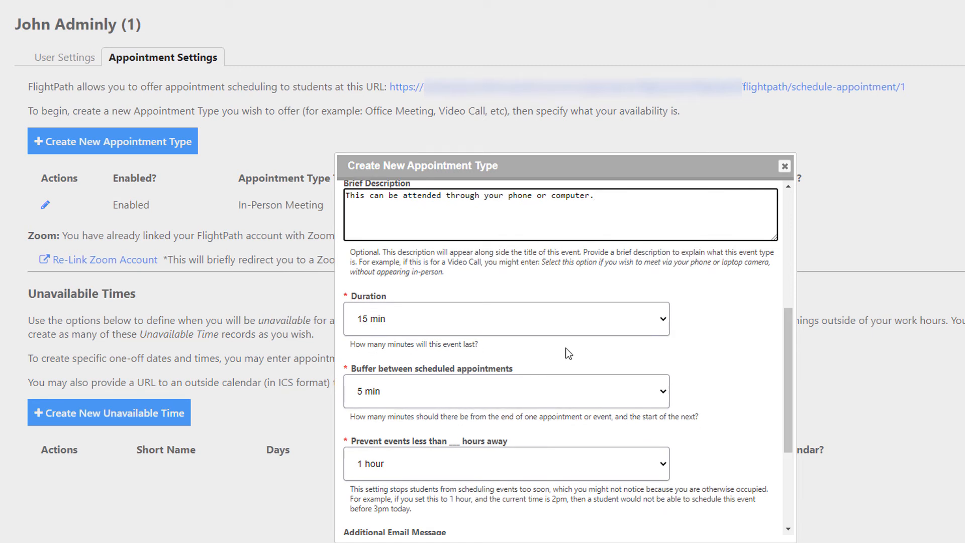
left_click(663, 393)
left_click(398, 443)
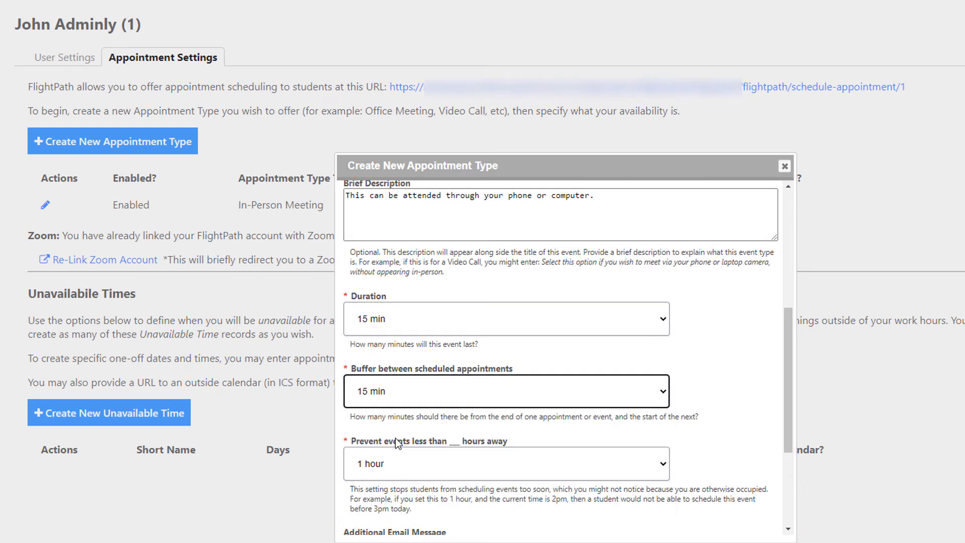
Prevent video chats less than 2 hours away and submit the appointment type without an additional email message
left_click_drag(788, 367, 783, 427)
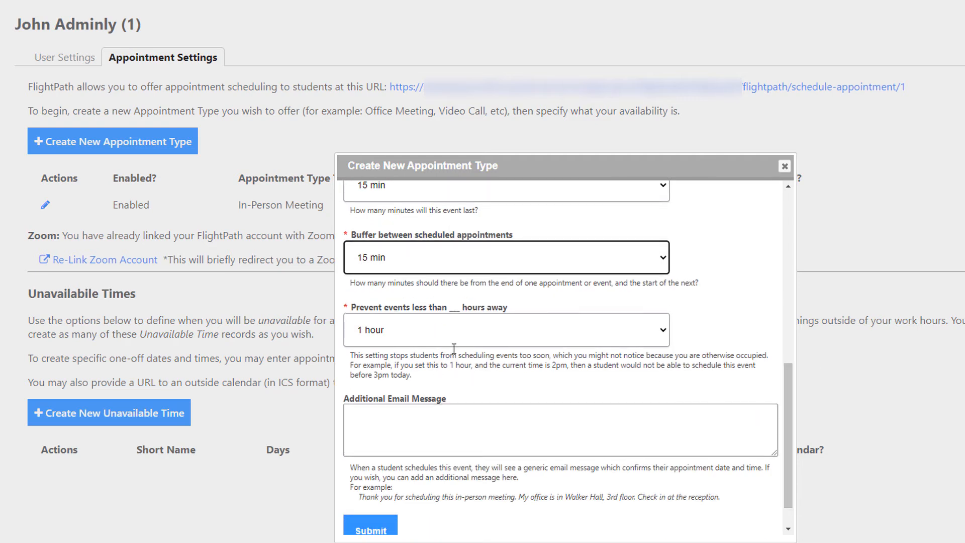
left_click(450, 327)
left_click(392, 363)
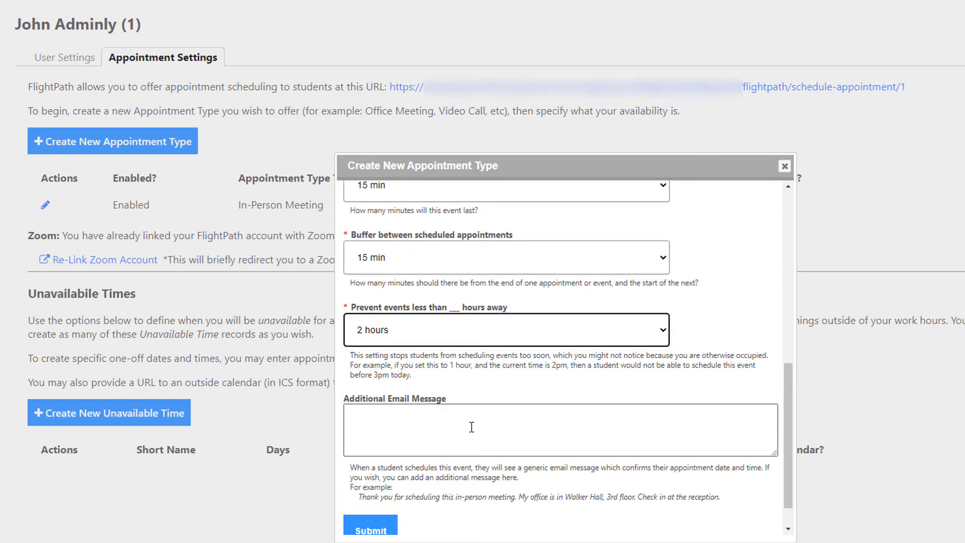
left_click_drag(789, 398, 793, 423)
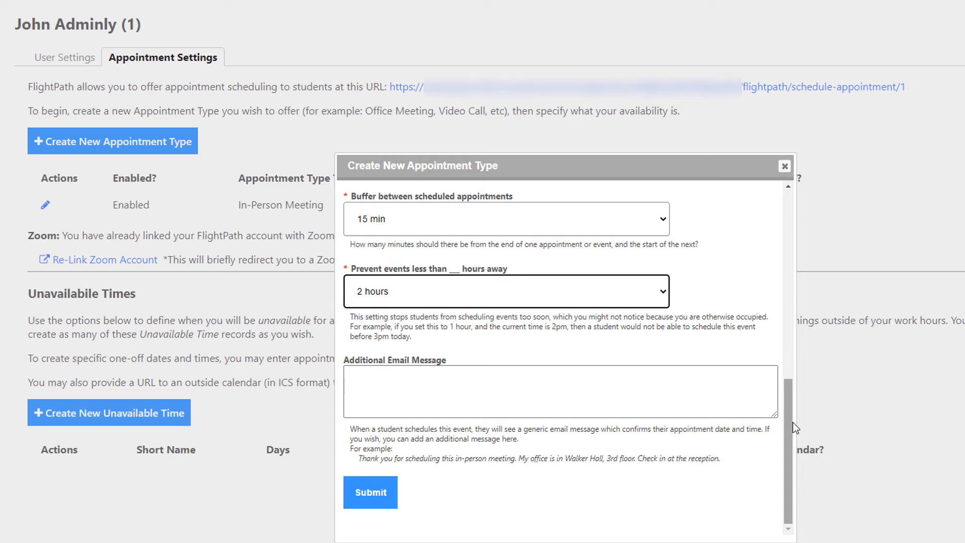
left_click(382, 493)
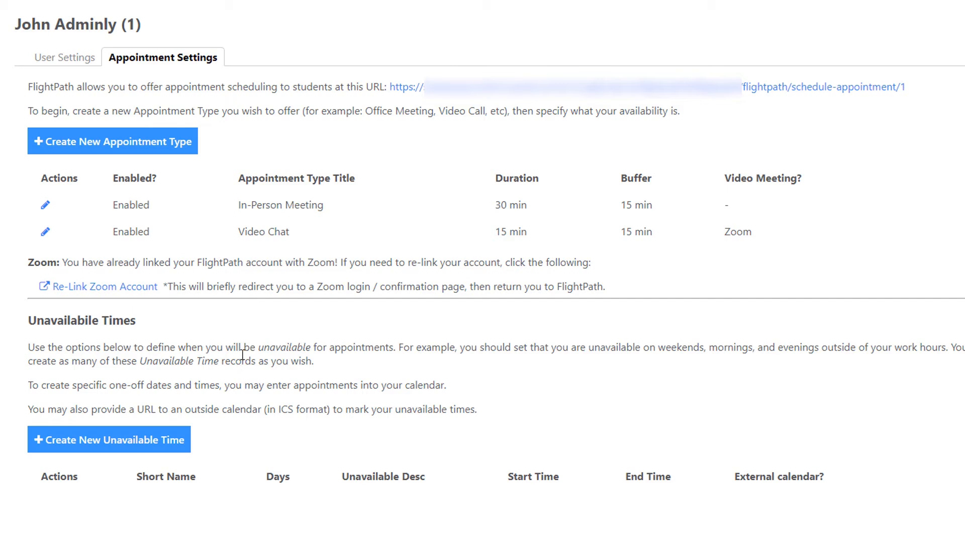
Start a new unavailable time titled "My Regular Work Week" that affects Monday through Friday
left_click(135, 449)
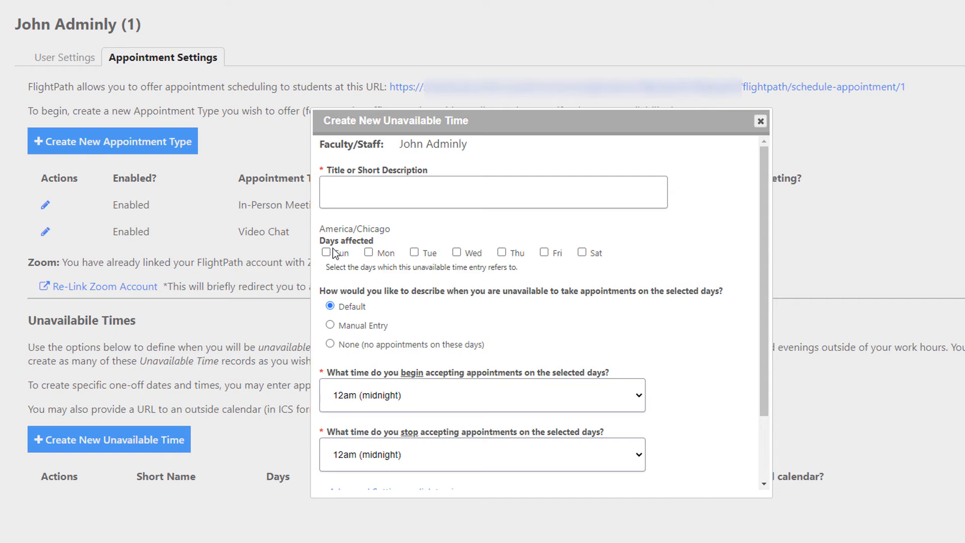
left_click(357, 195)
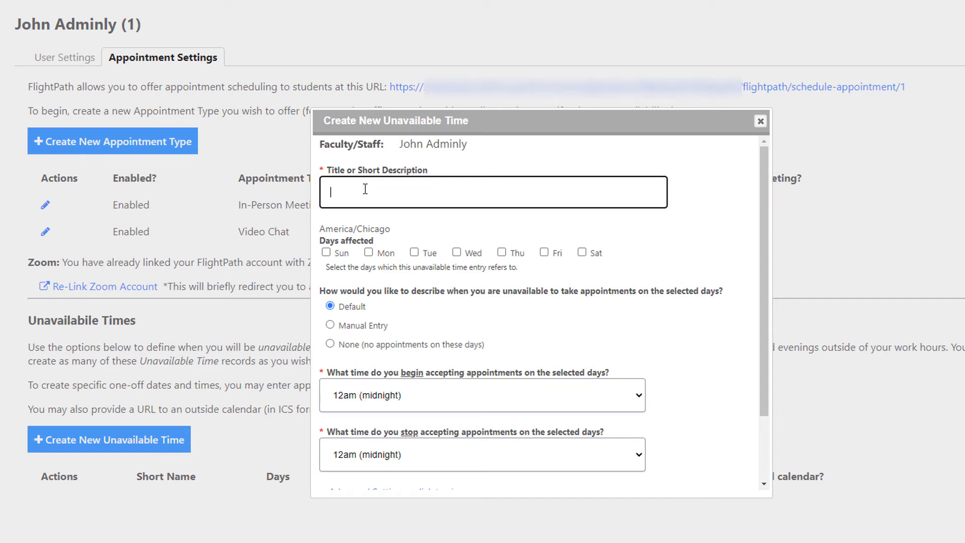
type("My Regular Work Week")
left_click(385, 254)
left_click(427, 253)
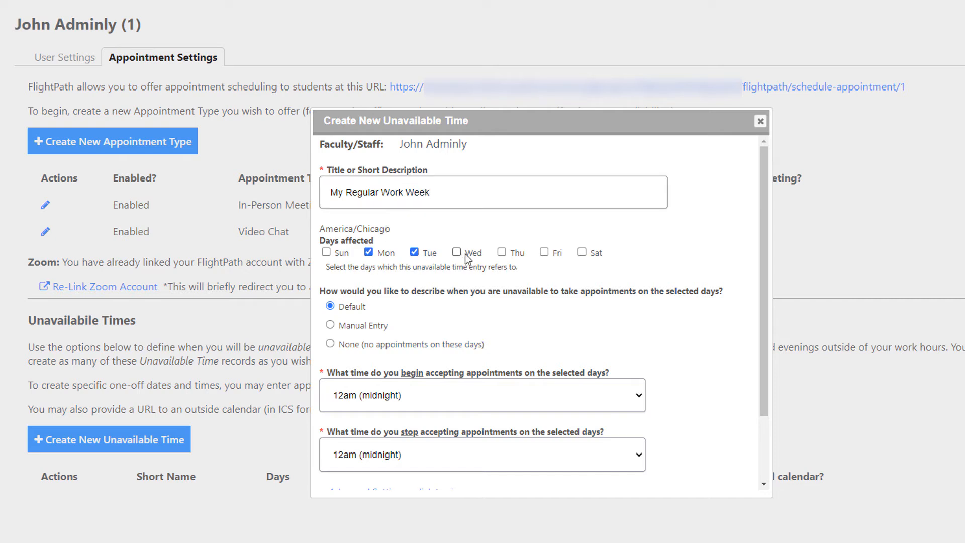
left_click(470, 255)
left_click(516, 255)
Set the work week to begin accepting appointments at 8am and stop at 4pm, and submit the entry
scroll(649, 351, "down", 2)
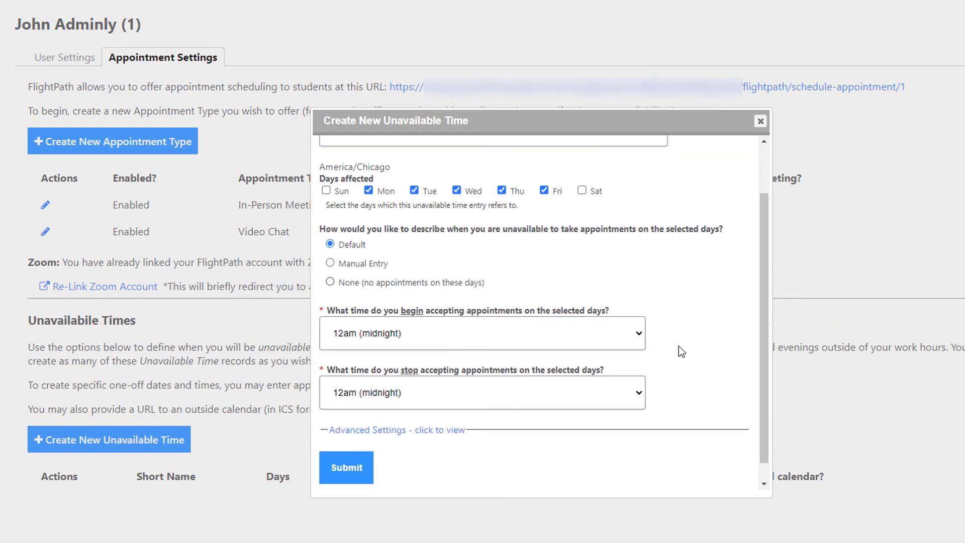
left_click(599, 334)
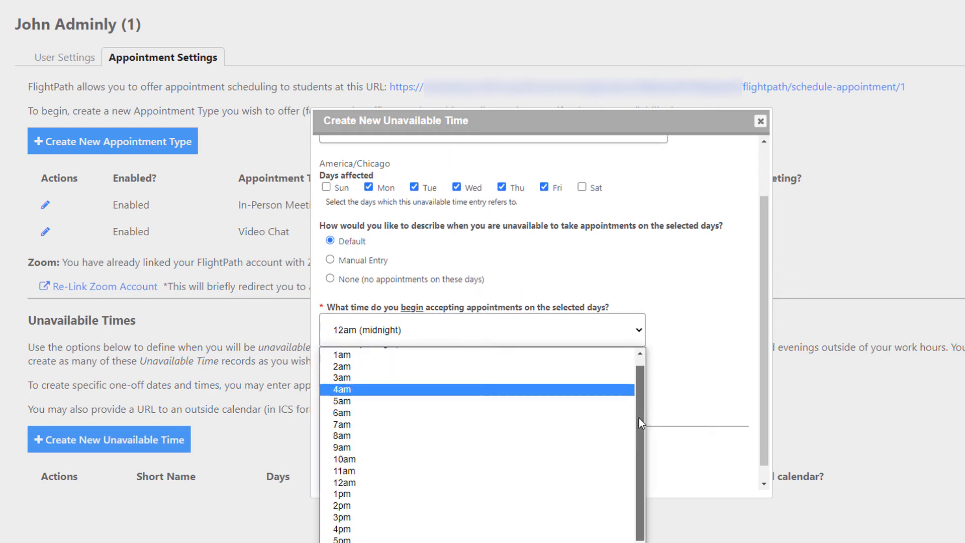
left_click_drag(638, 418, 641, 441)
left_click(369, 408)
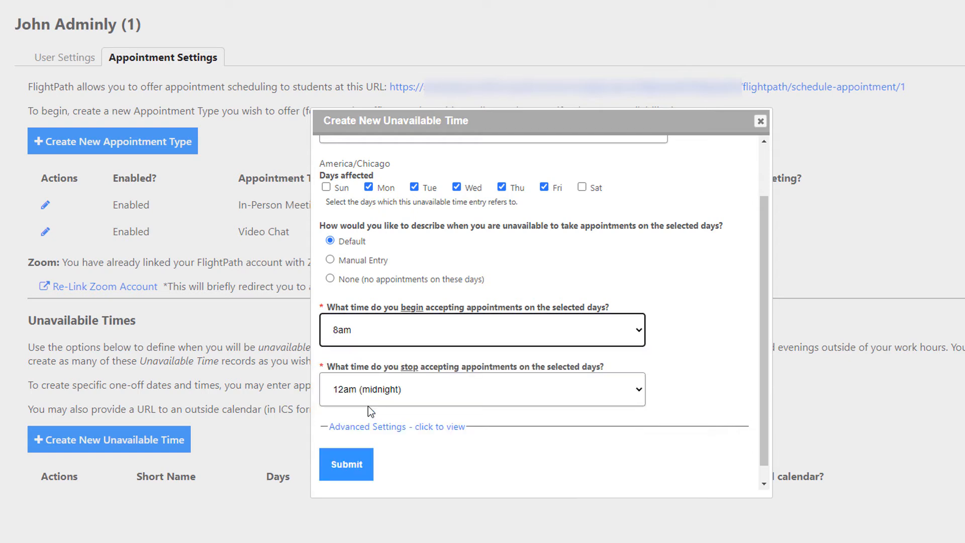
left_click(617, 391)
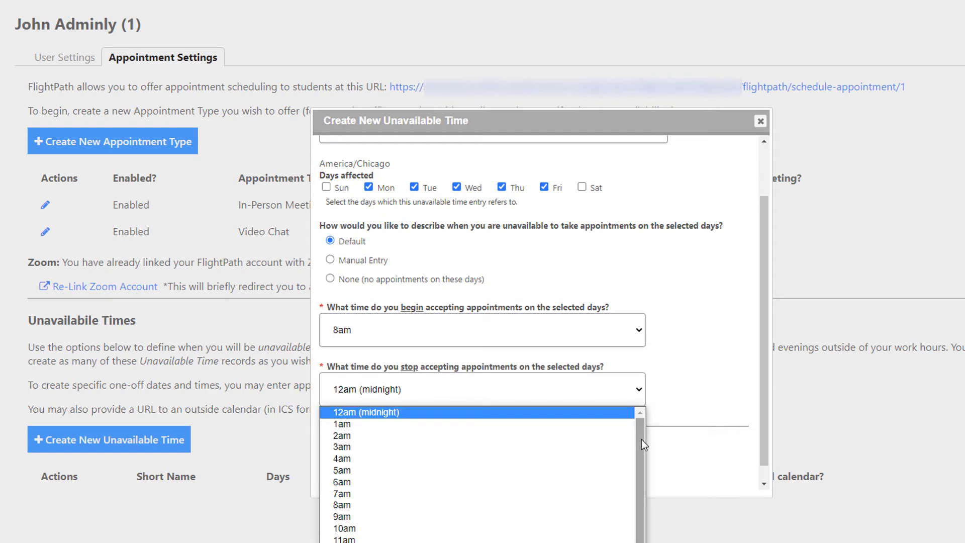
left_click_drag(641, 440, 632, 489)
left_click(402, 542)
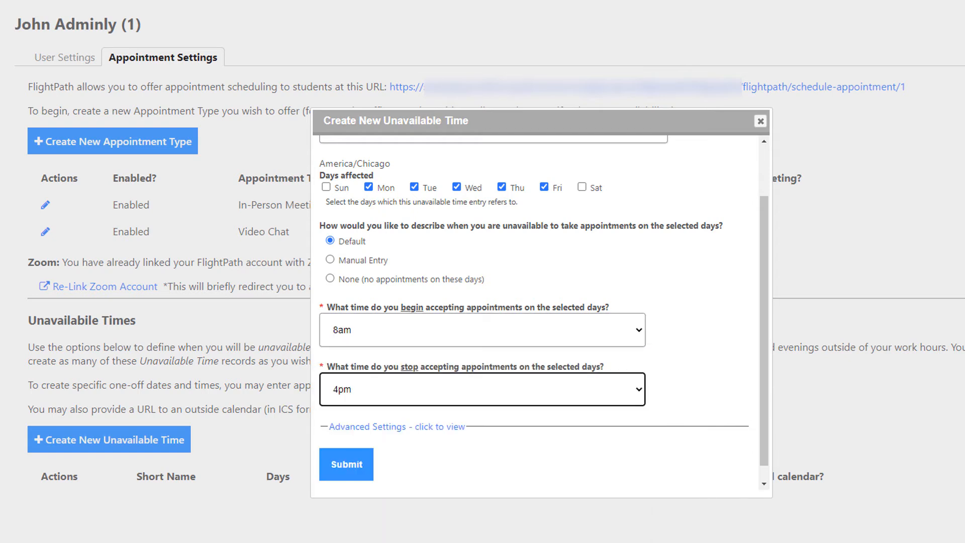
left_click(342, 470)
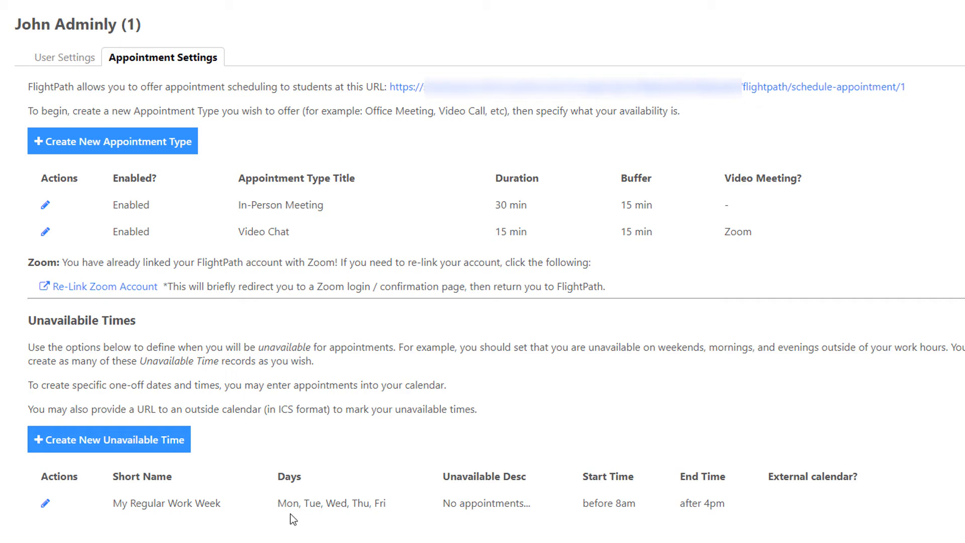
Create an unavailable time titled "Weekends" for Sunday and Saturday with no appointments on these days, and submit it
left_click(122, 450)
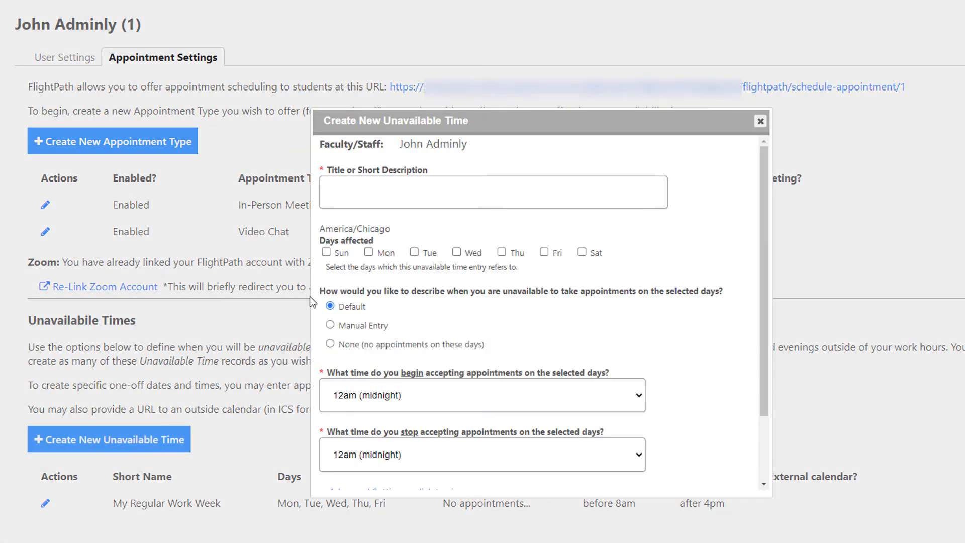
left_click(432, 194)
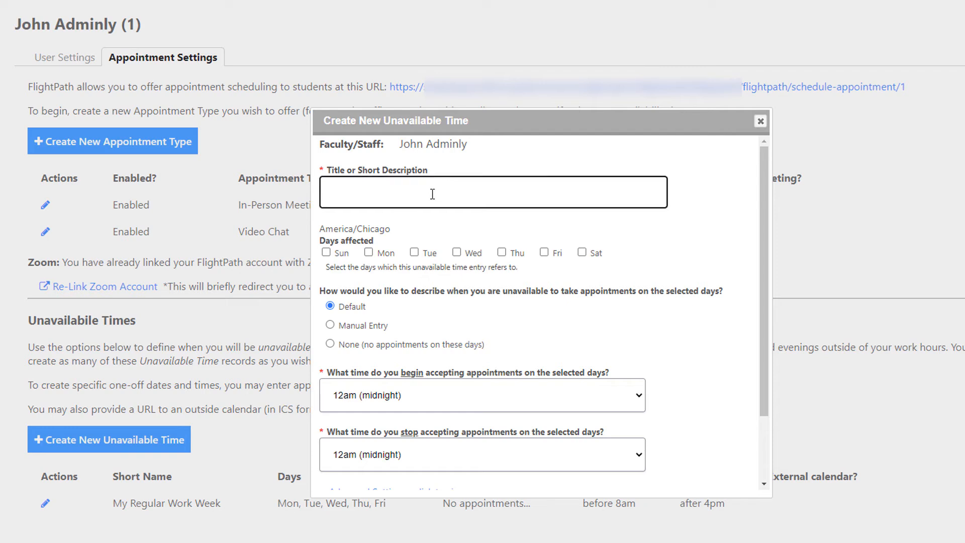
type("Weekends")
left_click(342, 254)
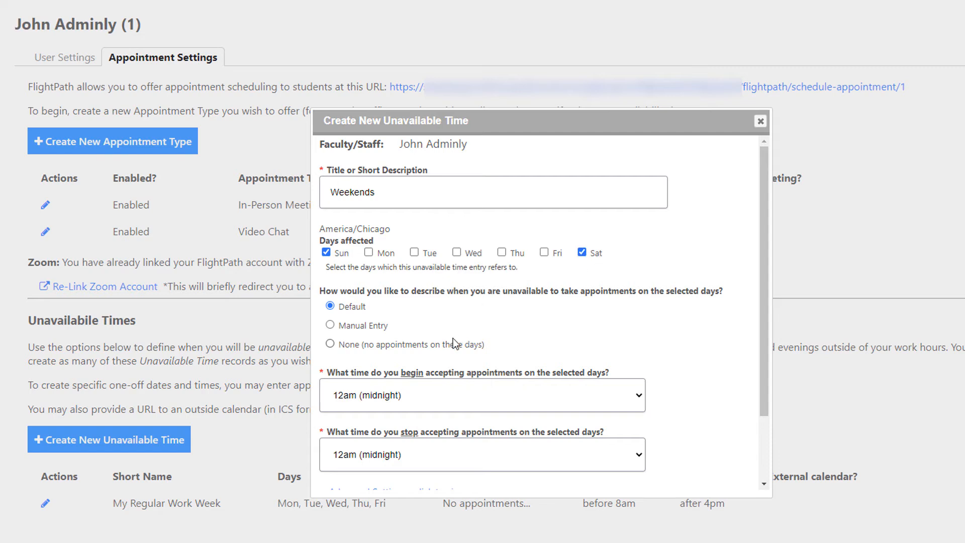
left_click(402, 346)
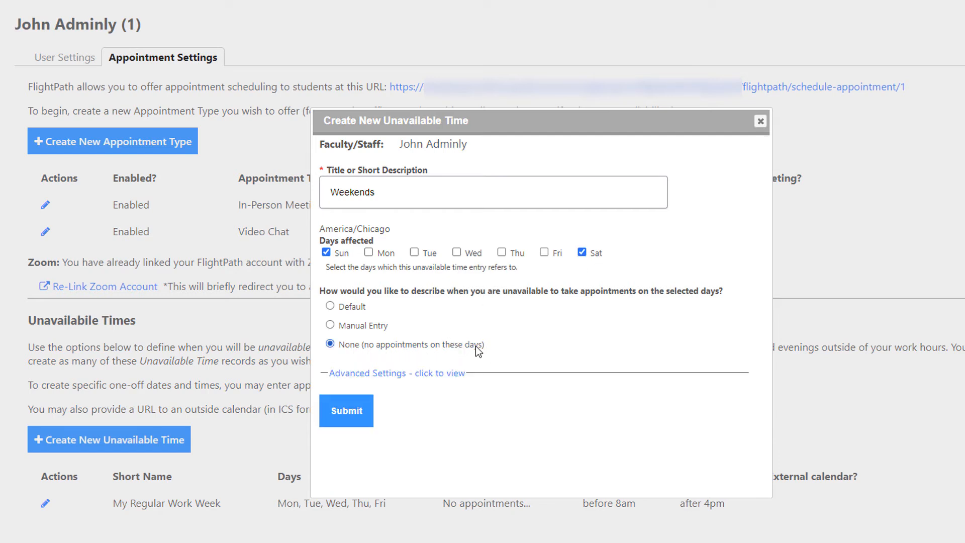
left_click(358, 412)
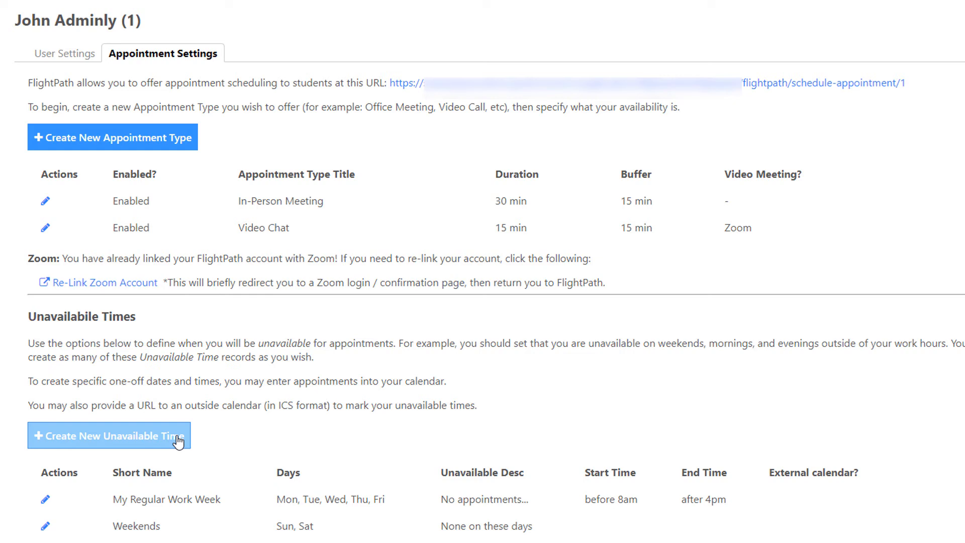
Start another unavailable time titled "Lunch" that affects Monday through Friday
left_click(179, 441)
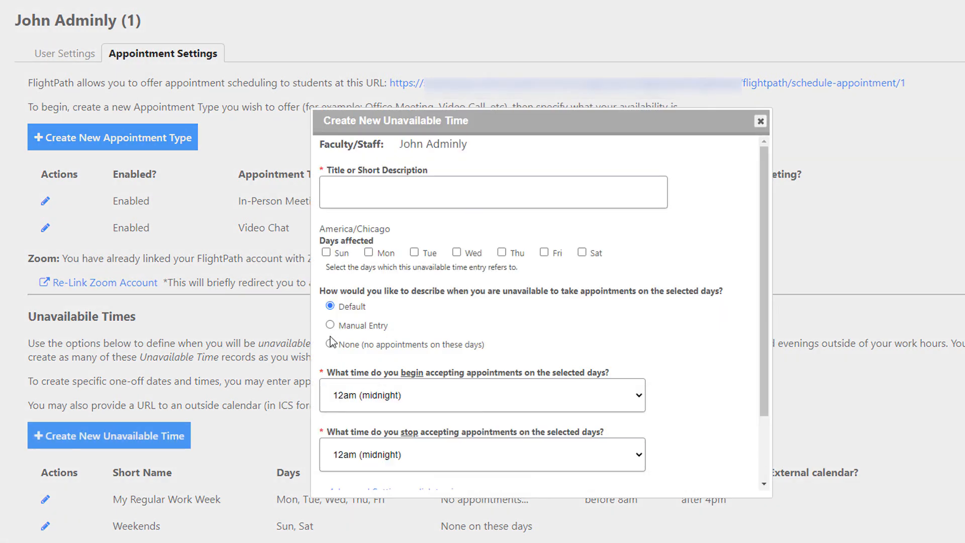
left_click(378, 195)
type("Lunch")
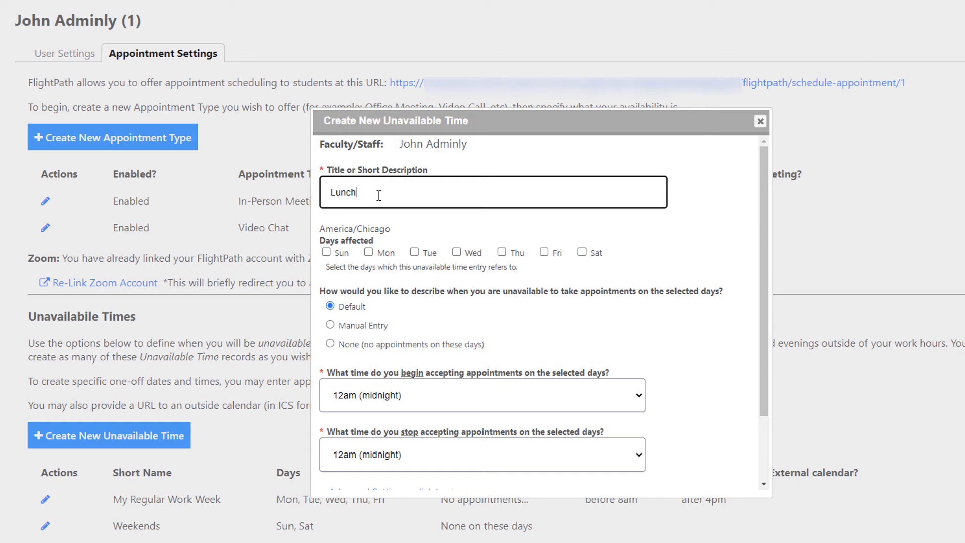
left_click(385, 255)
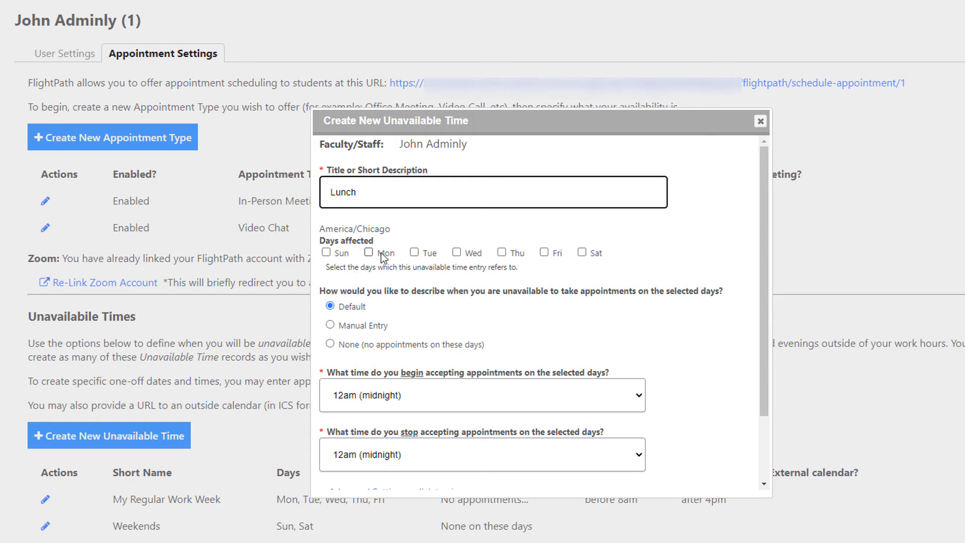
left_click(427, 254)
left_click(474, 255)
left_click(523, 257)
left_click(557, 254)
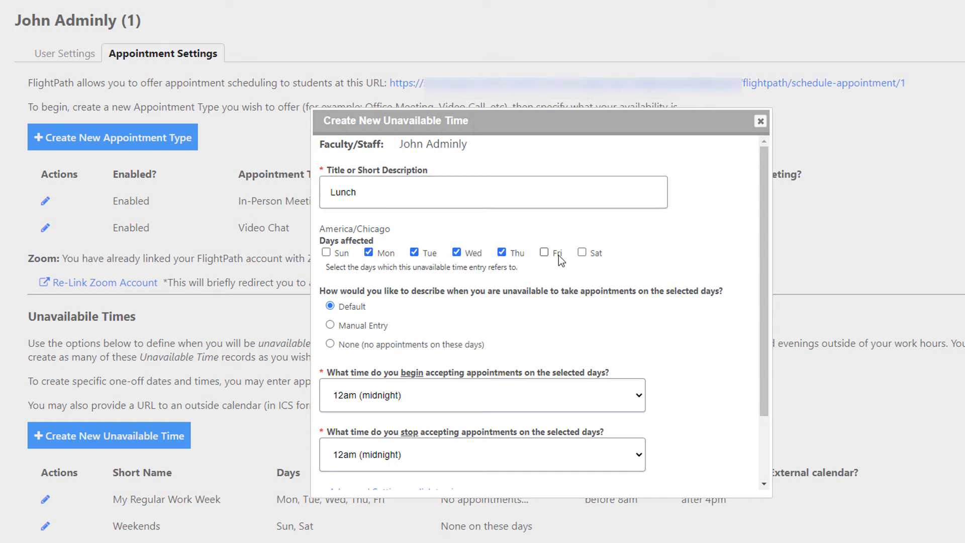
Switch the lunch entry to manual time entry and set its start time to 11:45 AM
scroll(560, 284, "down", 3)
left_click(371, 245)
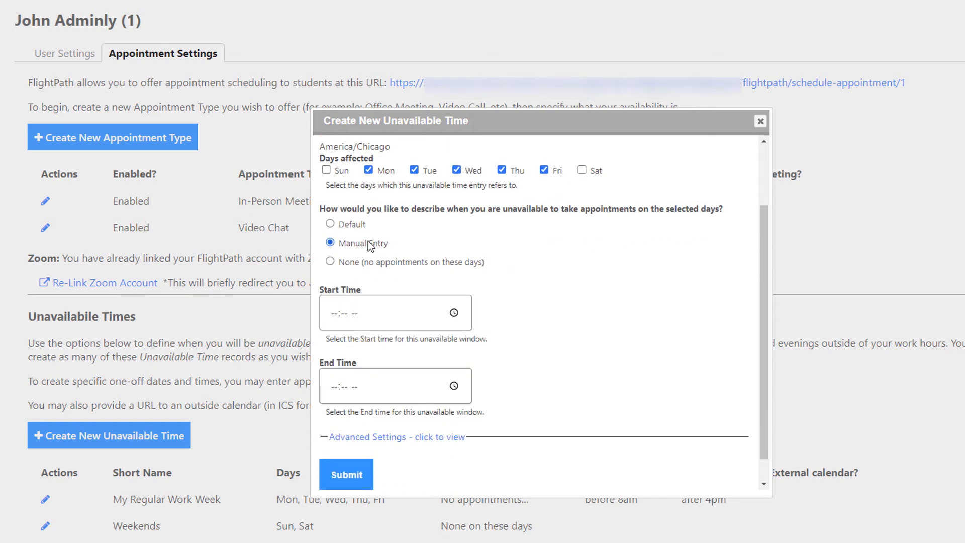
left_click(454, 315)
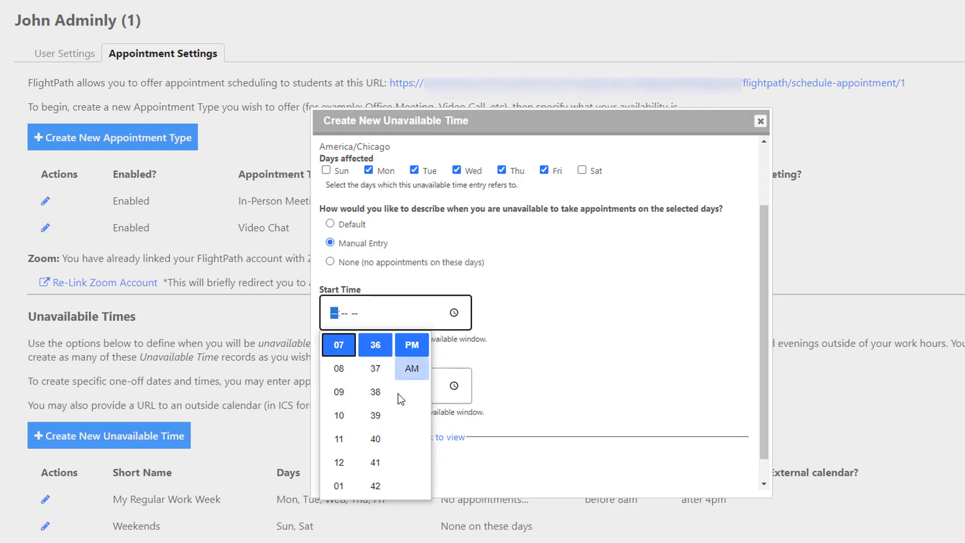
left_click(337, 441)
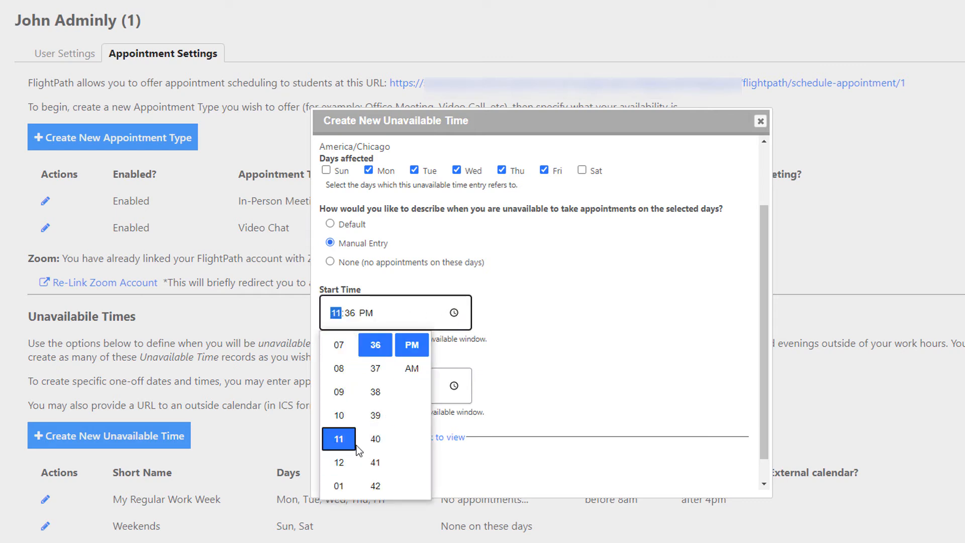
scroll(377, 448, "down", 3)
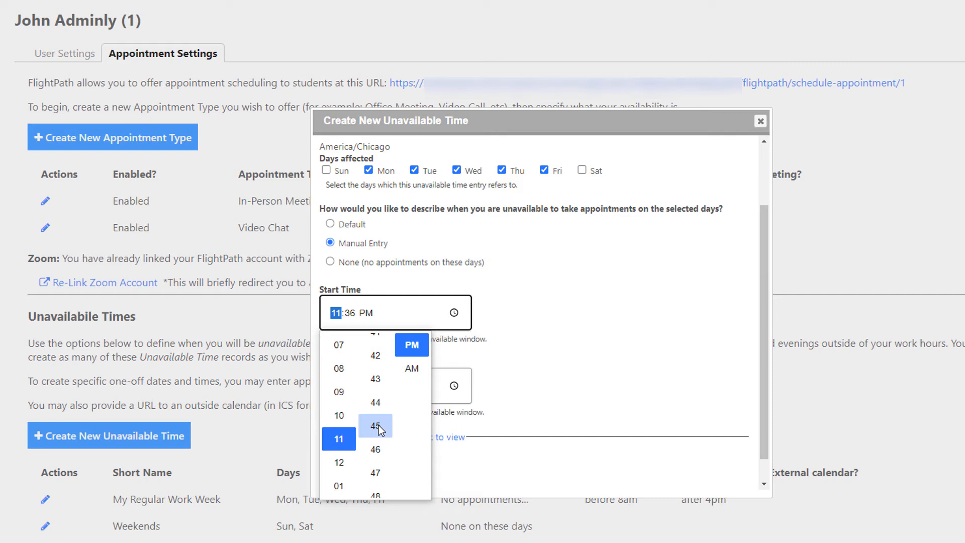
left_click(376, 426)
left_click(411, 368)
Set the lunch entry's end time to 01:30 PM and submit it
left_click(352, 395)
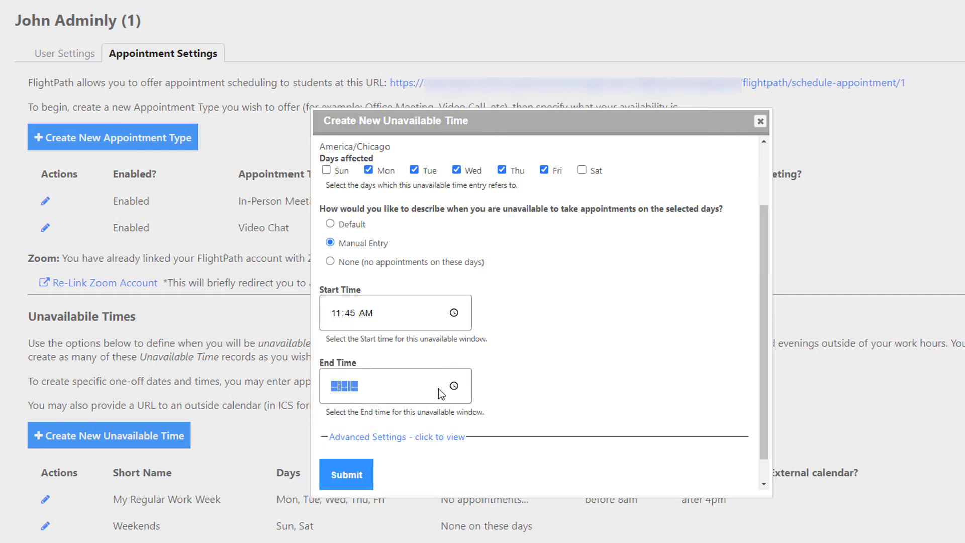
left_click(454, 385)
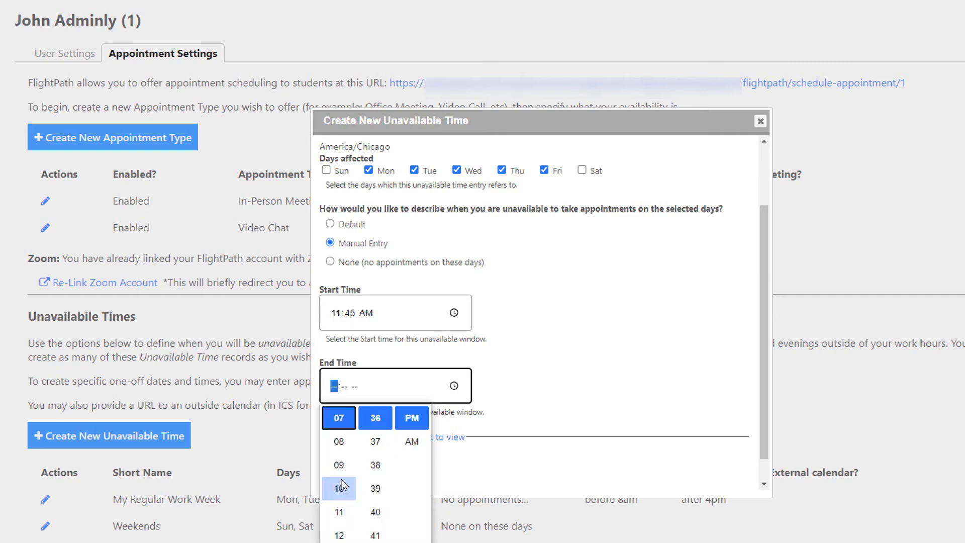
scroll(341, 503, "down", 5)
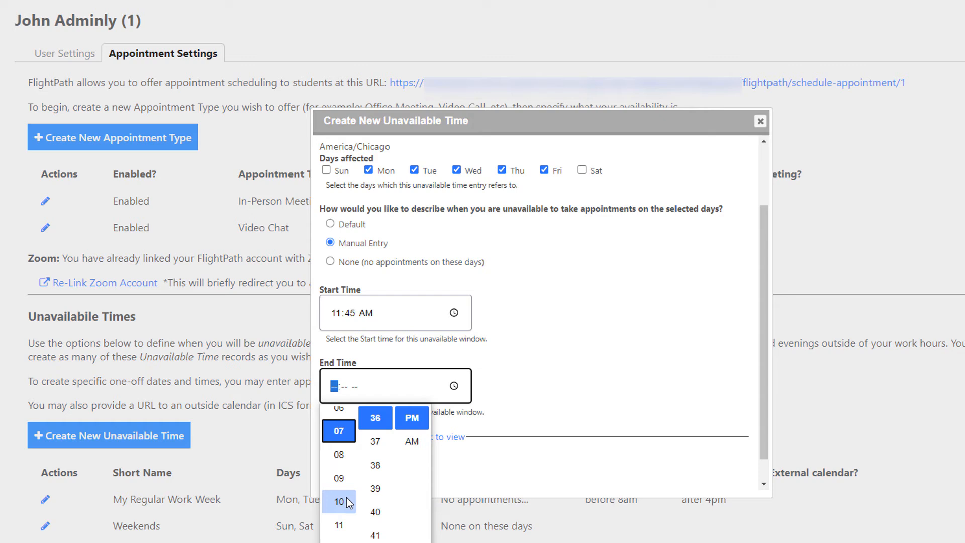
scroll(346, 502, "down", 3)
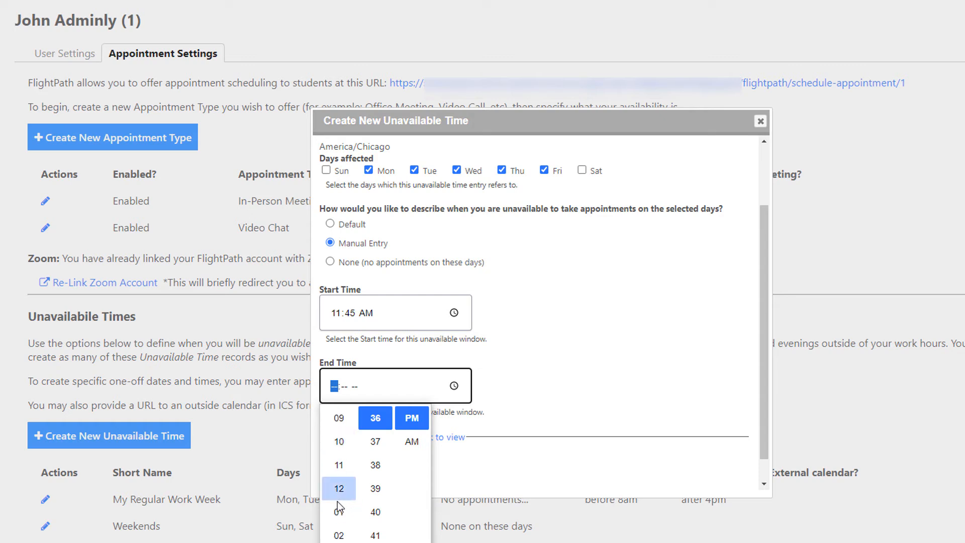
left_click(338, 512)
scroll(370, 488, "up", 6)
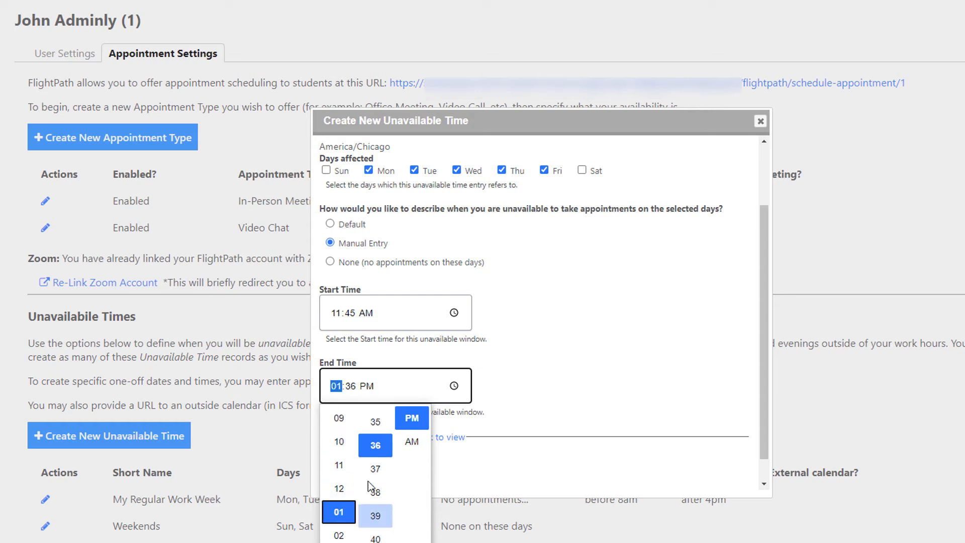
left_click(377, 432)
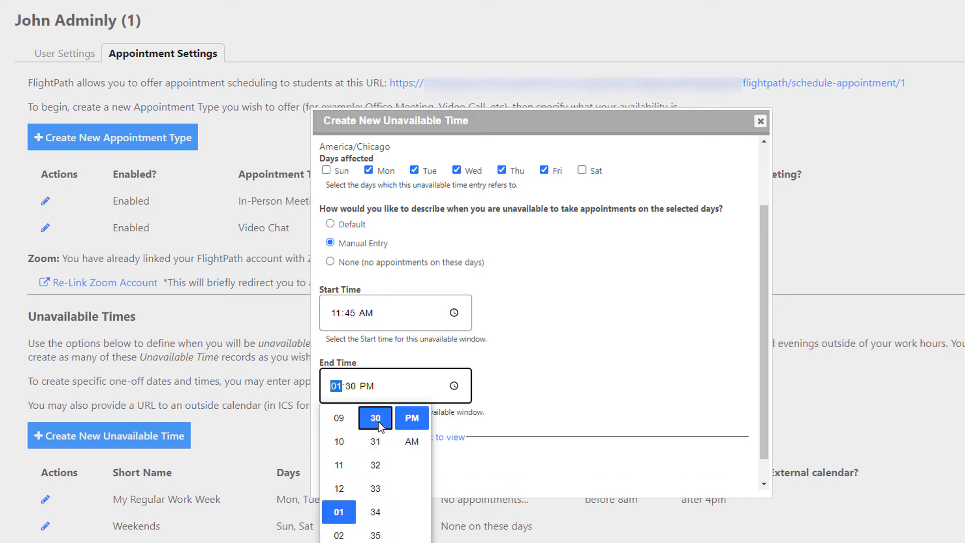
left_click(413, 442)
left_click(413, 422)
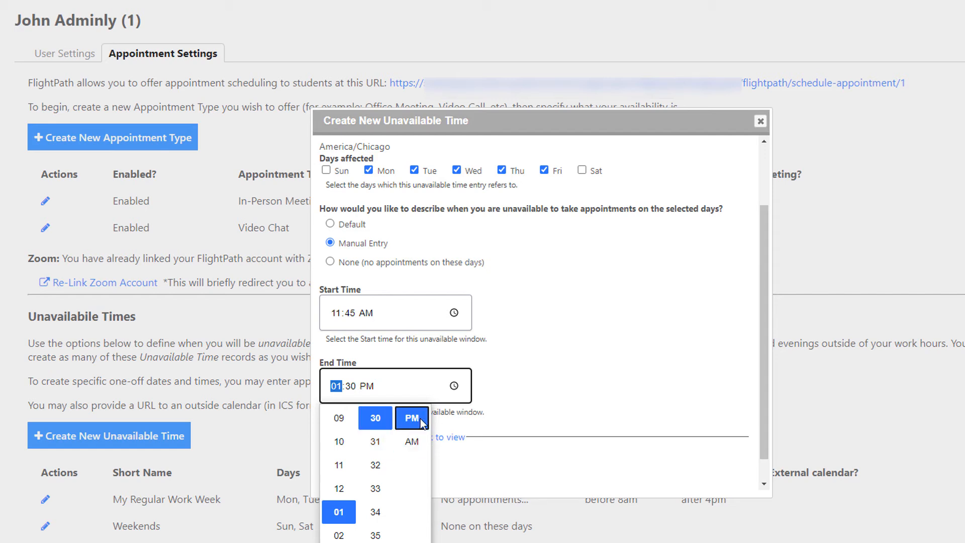
left_click(572, 381)
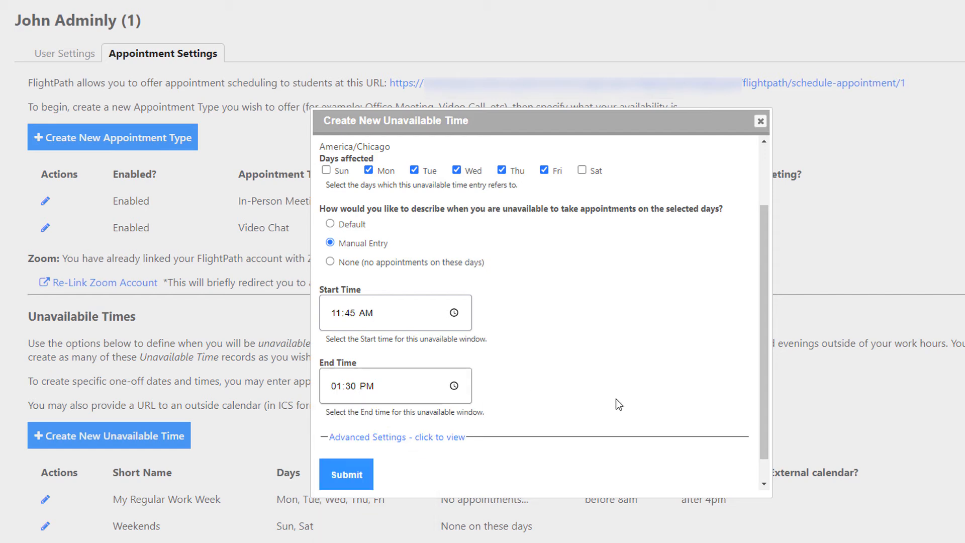
left_click(354, 476)
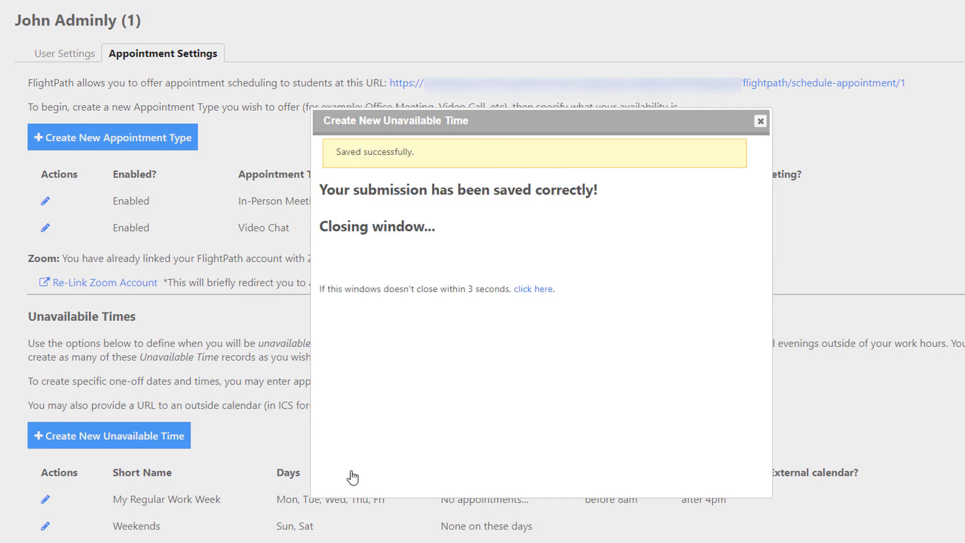
Start another unavailable time titled "Google Calendar"
scroll(514, 437, "down", 1)
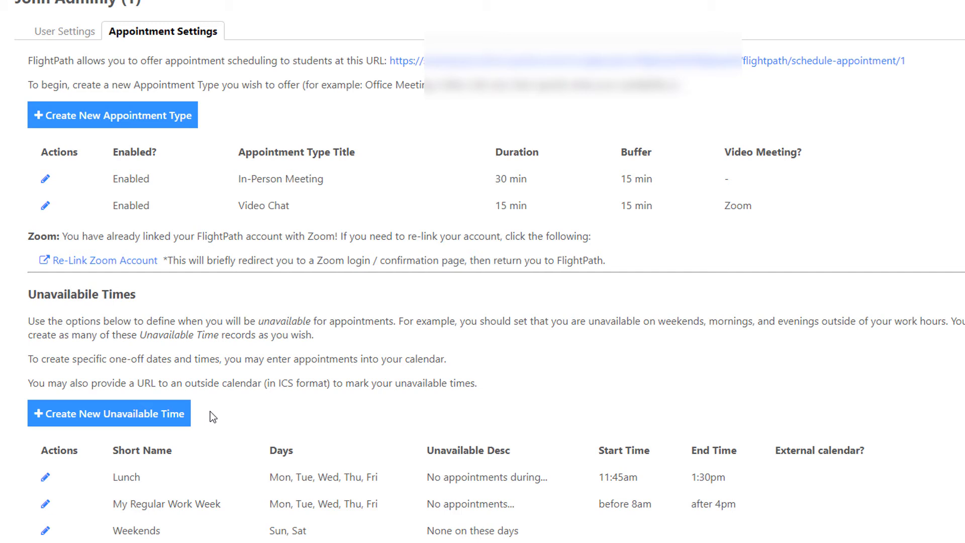
left_click(181, 413)
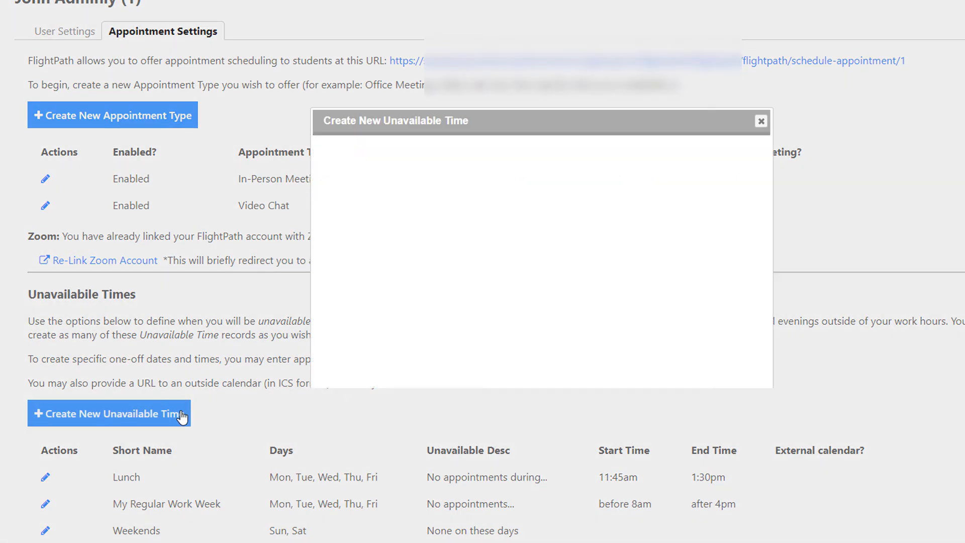
left_click(364, 194)
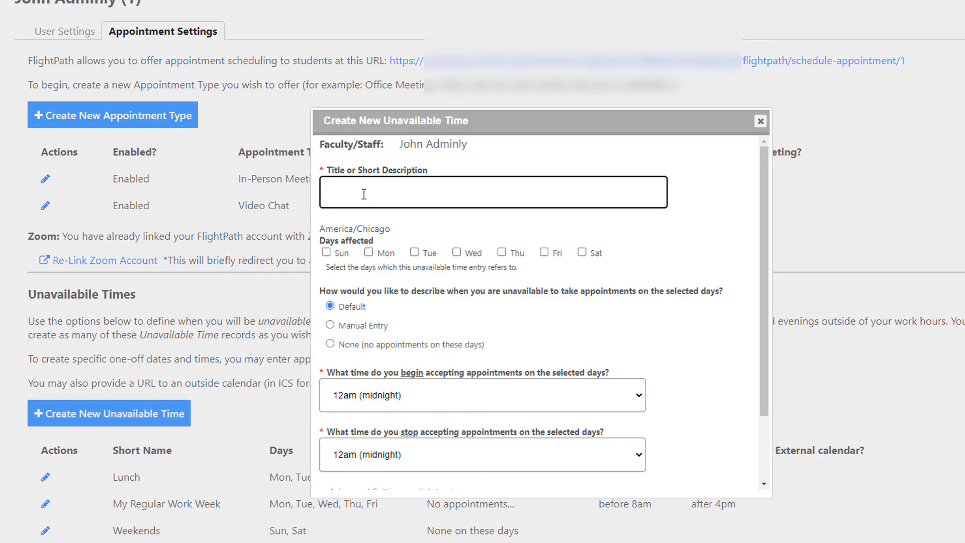
type("Google")
type("ndar")
Expand the advanced settings of the calendar entry to reach the URL to external calendar feed
scroll(575, 274, "down", 2)
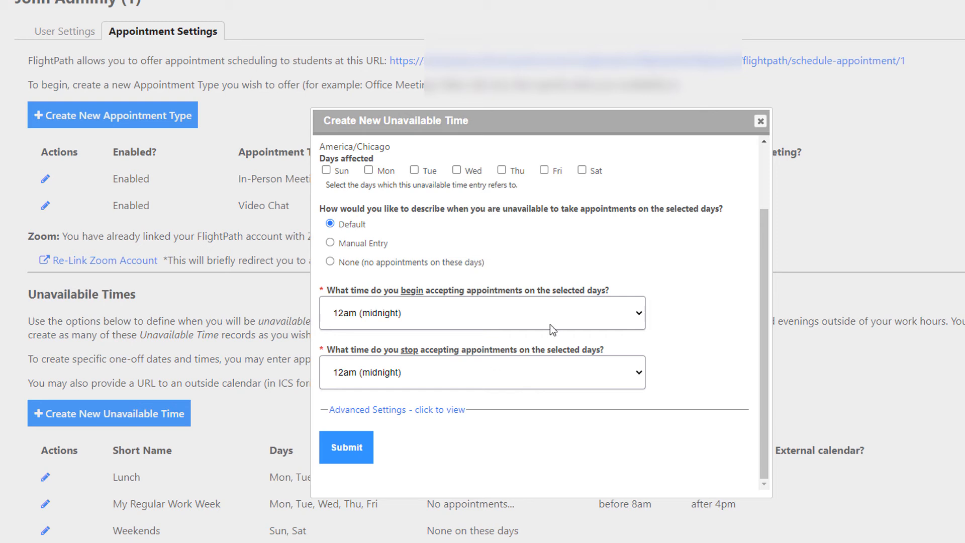
left_click(421, 411)
scroll(689, 433, "down", 1)
scroll(688, 433, "down", 2)
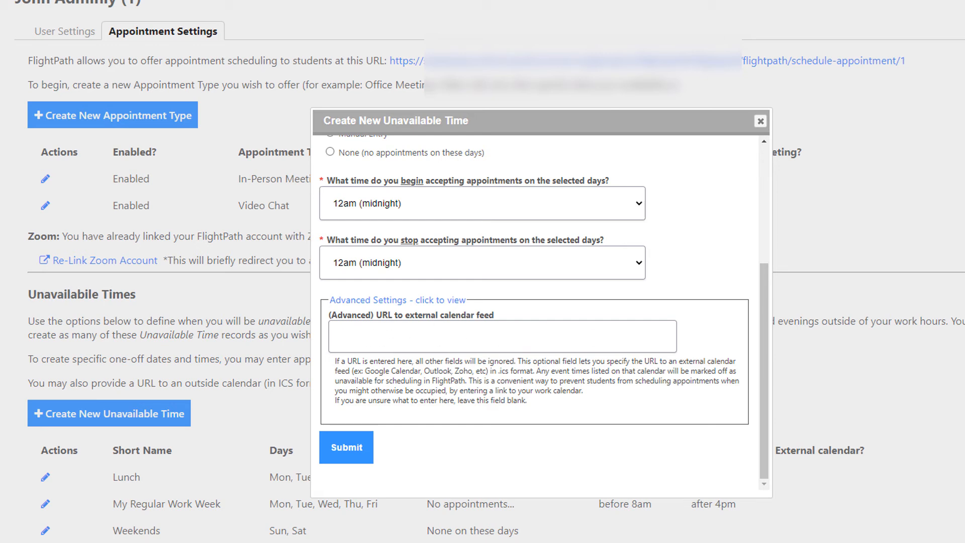
left_click(504, 335)
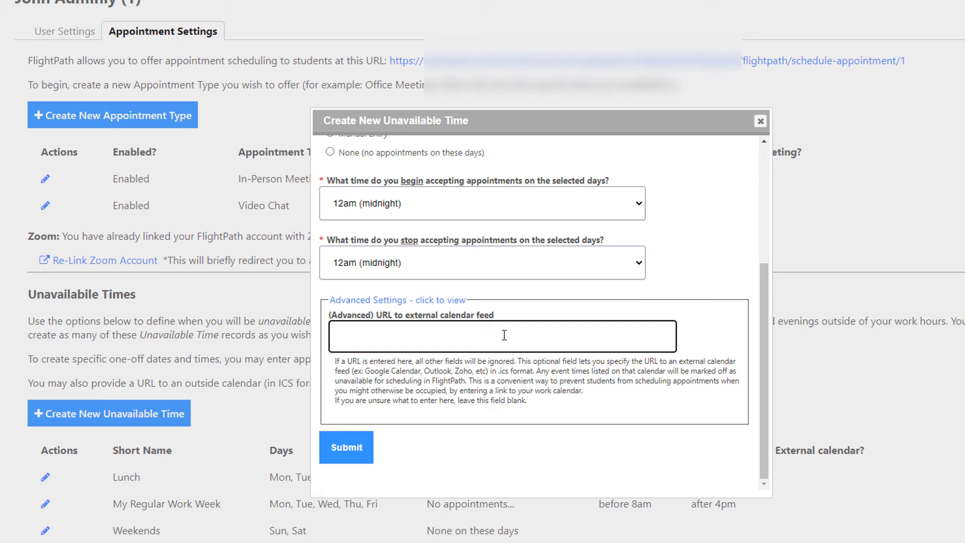
type("https://example.com/1234567/my.ics")
left_click(603, 413)
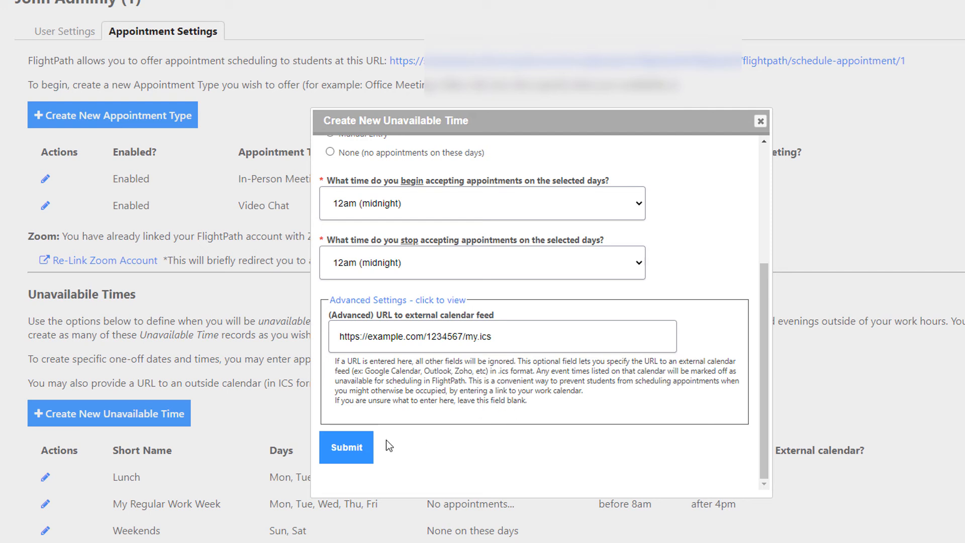
left_click(354, 452)
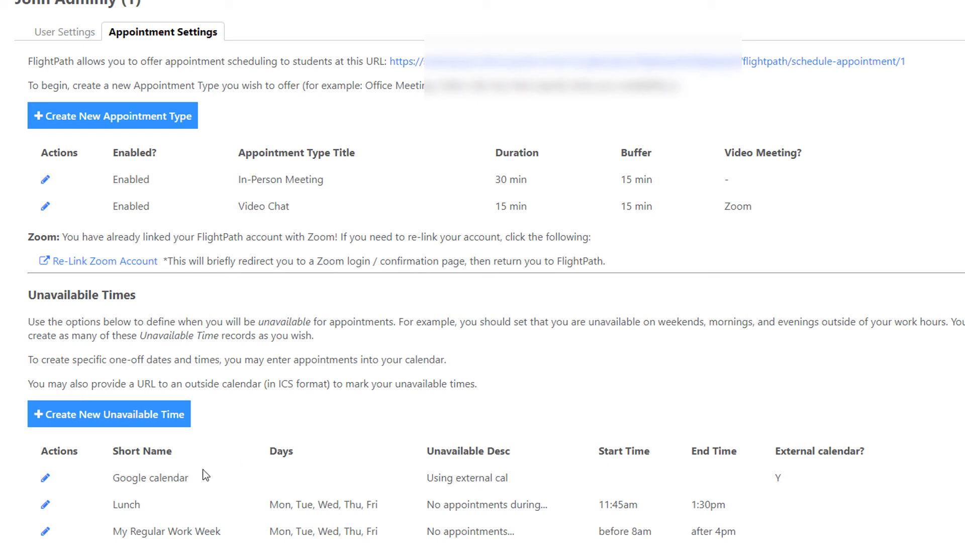
left_click_drag(119, 477, 179, 478)
left_click(179, 477)
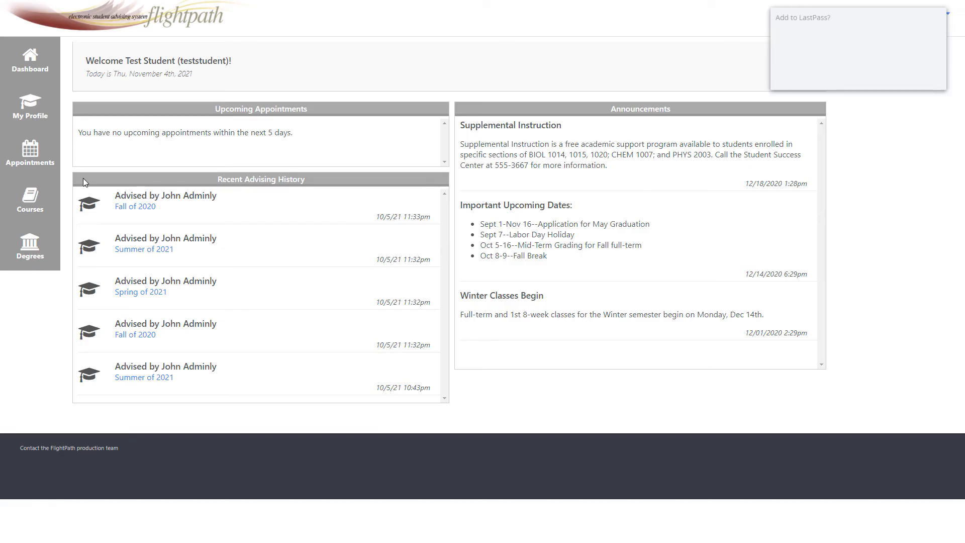
In the test student's account, dismiss the password manager prompt and start scheduling an appointment with the assigned advisor
left_click(872, 78)
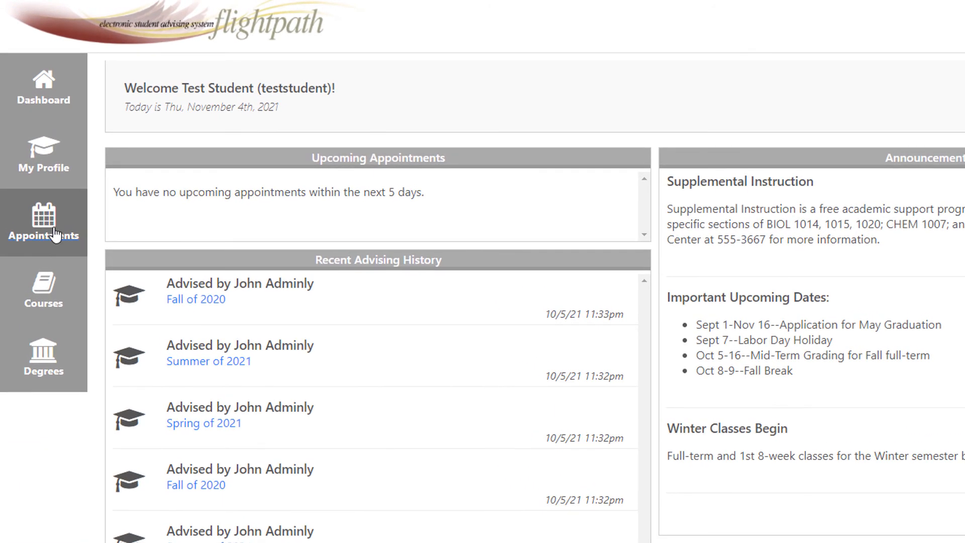
left_click(45, 223)
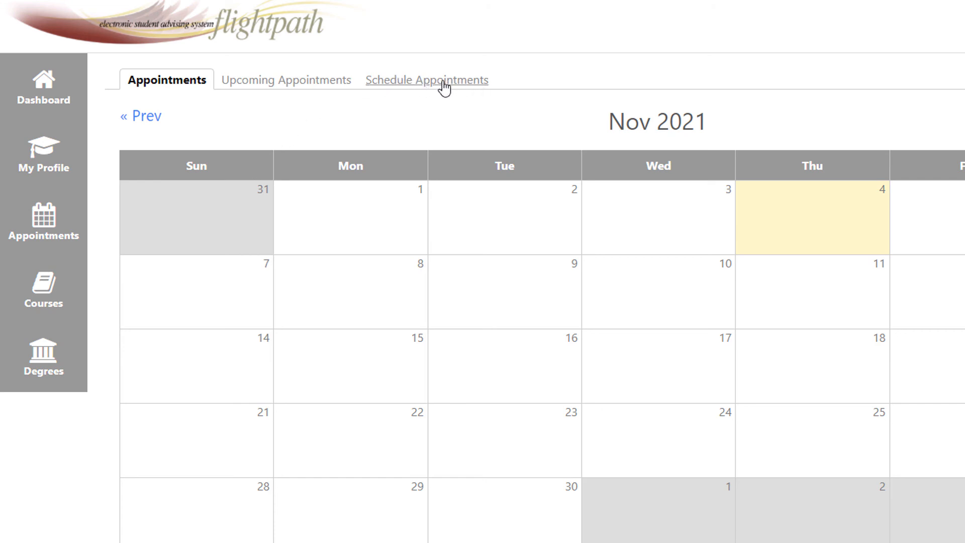
left_click(431, 92)
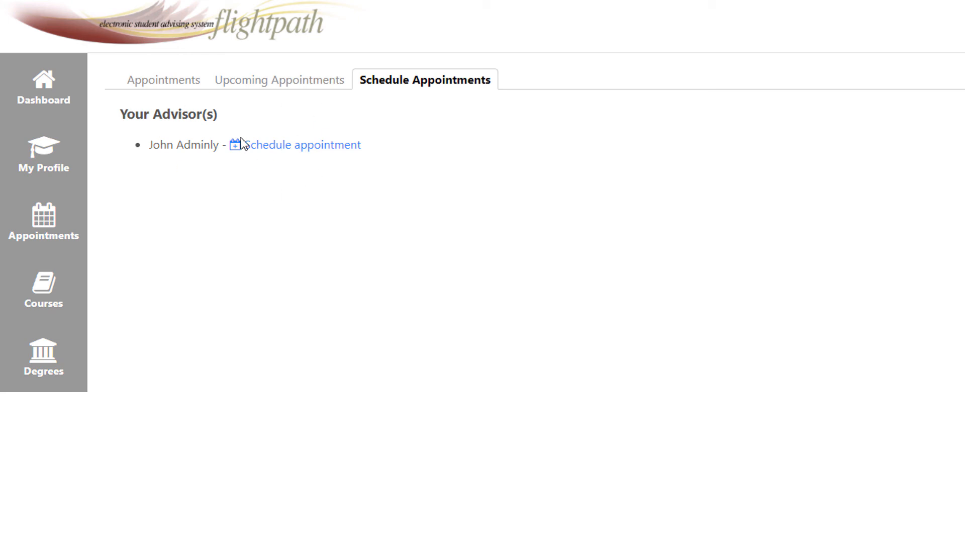
left_click(288, 151)
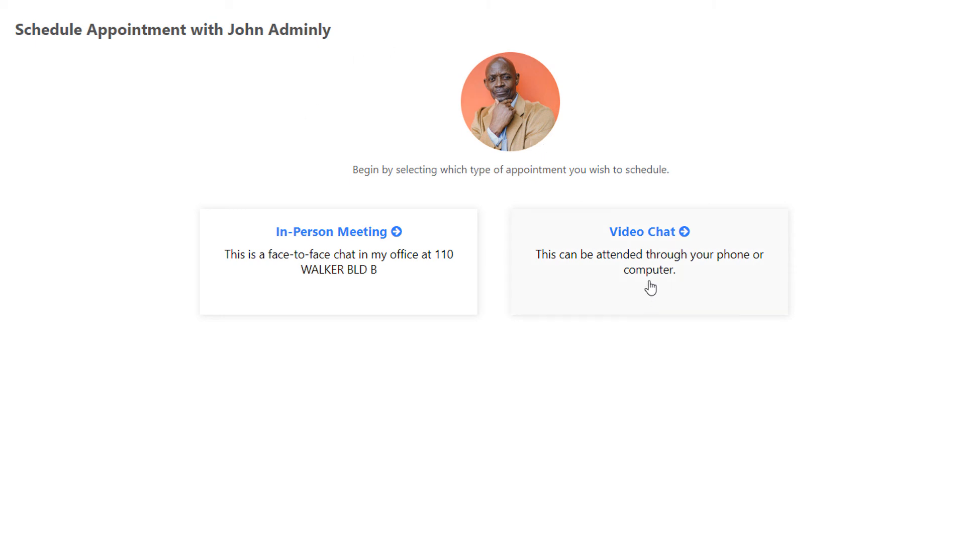
Choose the Video Chat appointment type and select November 9, 2021 as the day
left_click(672, 280)
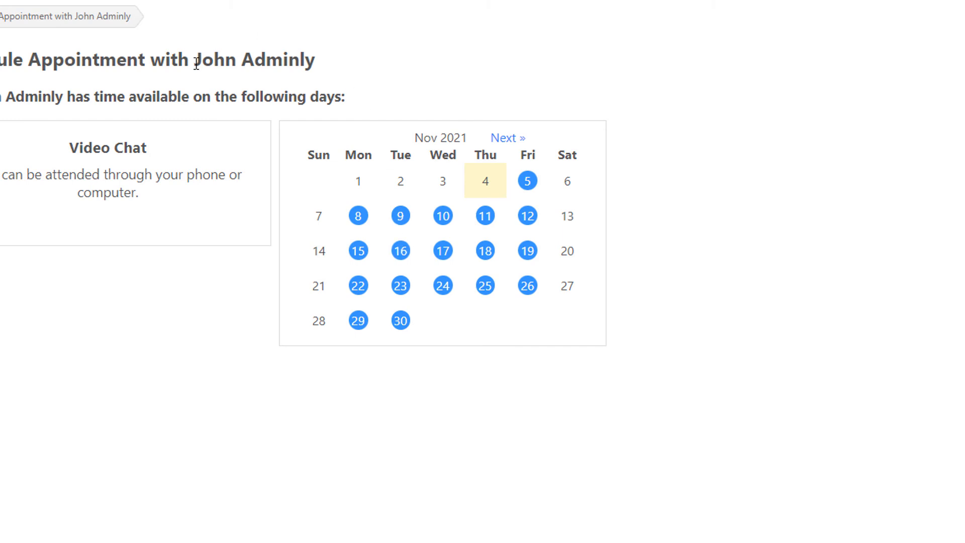
left_click_drag(194, 59, 320, 63)
left_click(369, 60)
left_click(401, 216)
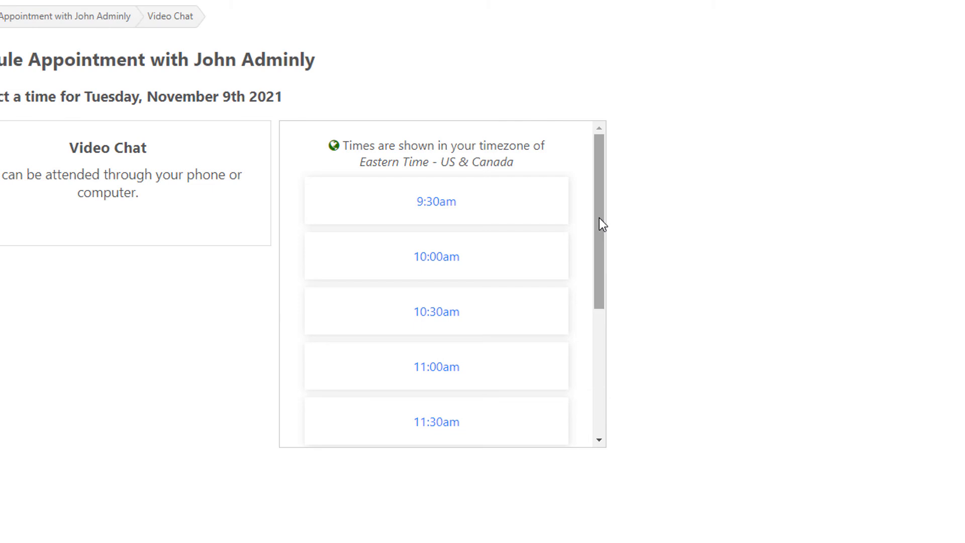
Review the time zone and available times, select the 10:00am slot, and confirm and save the appointment
mouse_move(600, 218)
left_mouse_down()
mouse_move(599, 240)
mouse_move(602, 200)
left_mouse_up()
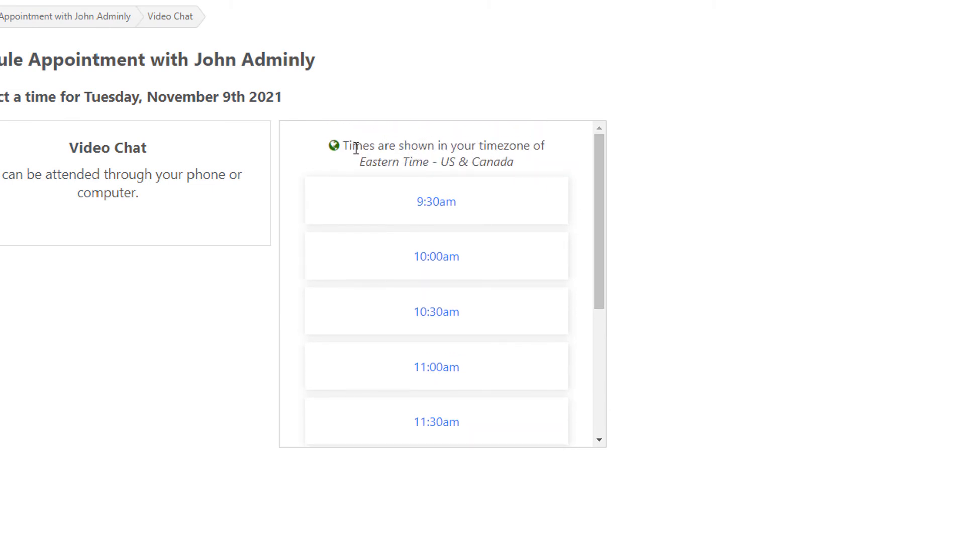
left_click_drag(360, 161, 516, 166)
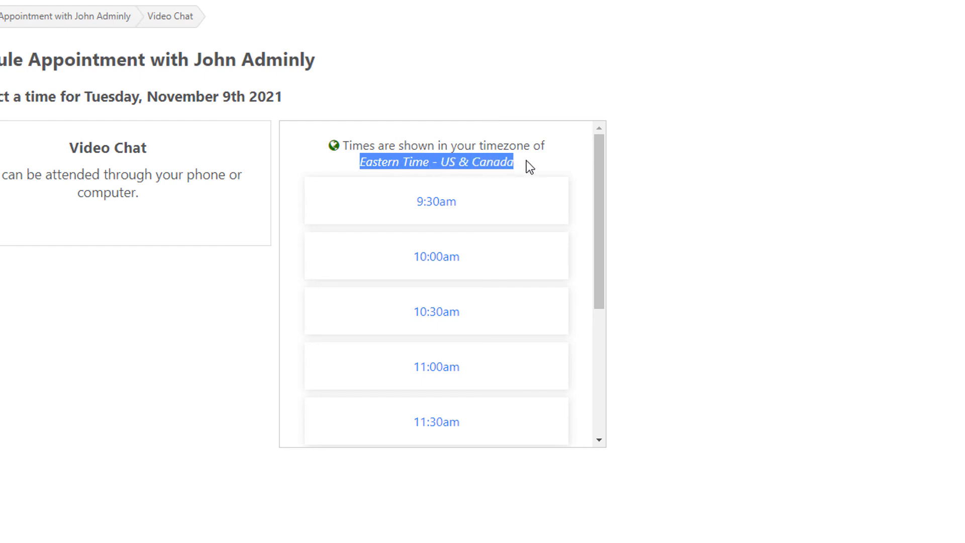
left_click(499, 161)
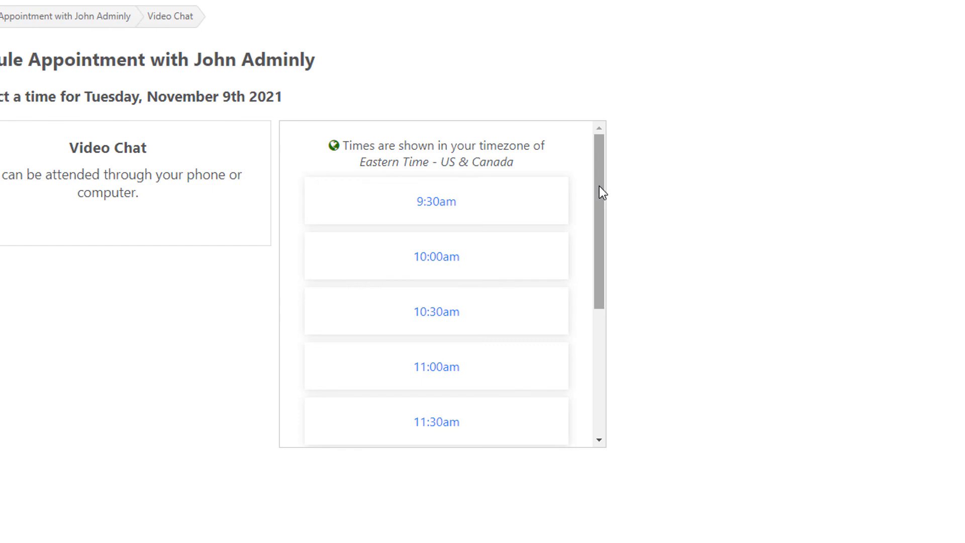
left_click_drag(599, 190, 592, 320)
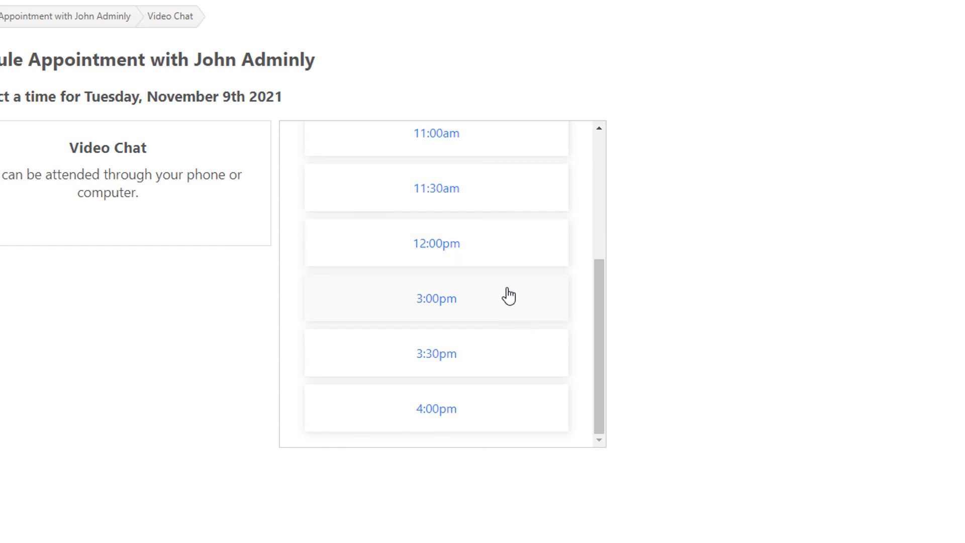
left_click_drag(599, 334, 605, 243)
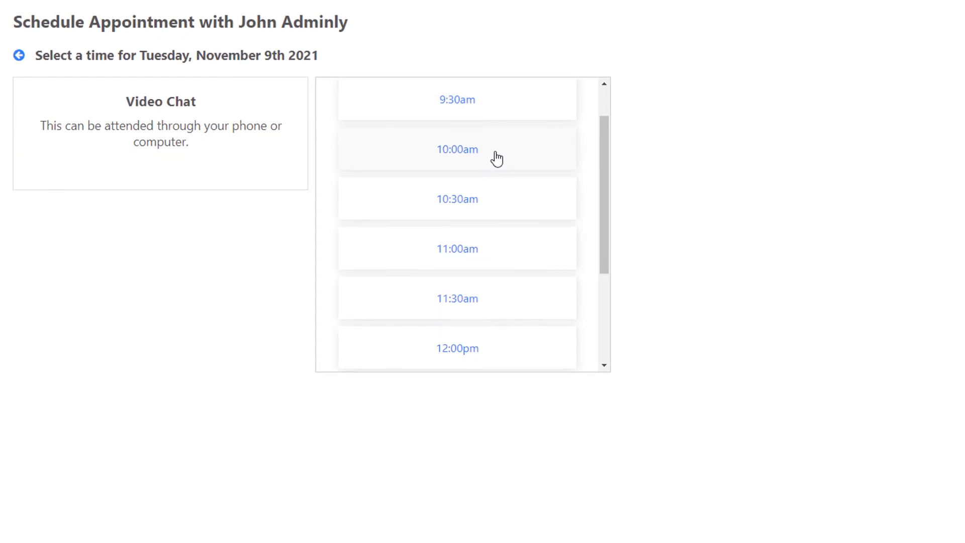
left_click(493, 173)
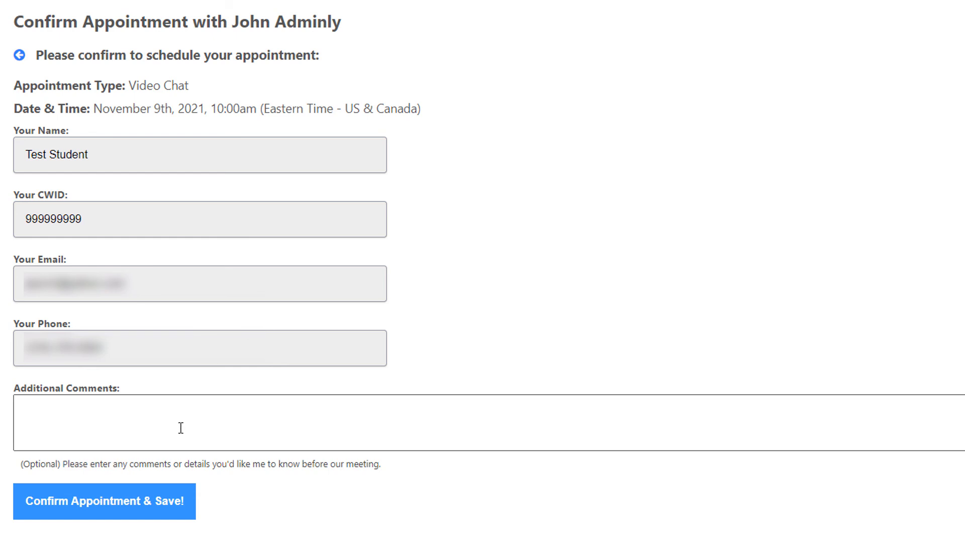
left_click(92, 509)
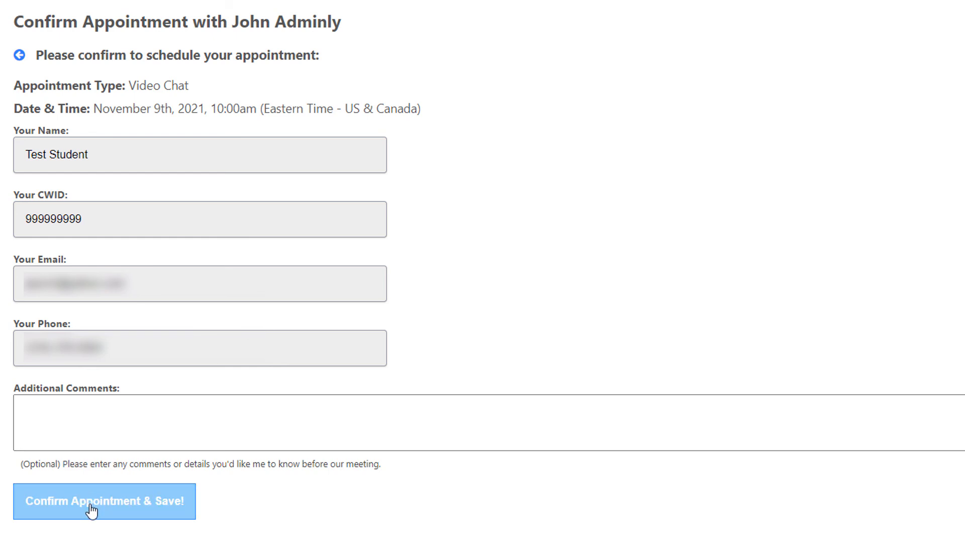